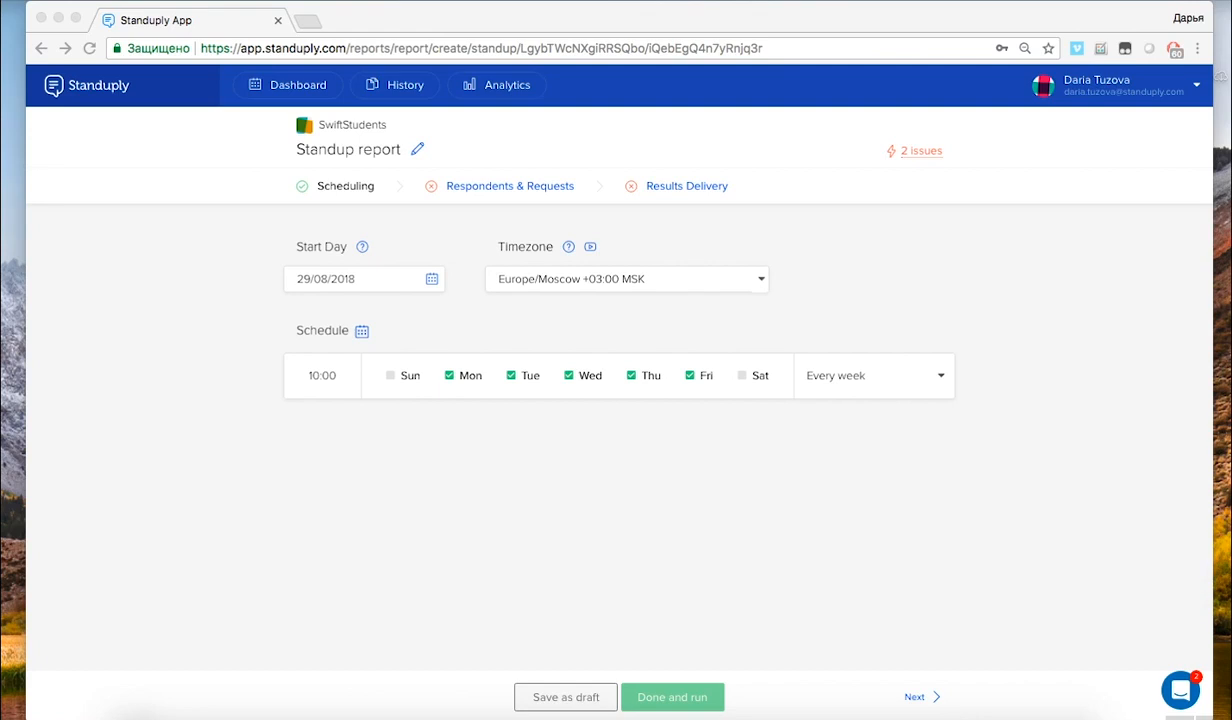
Step: Set the standup report's timezone to User's local timezone and its recurrence to every 2 weeks
{"action": "left_click", "coordinate": [633, 280]}
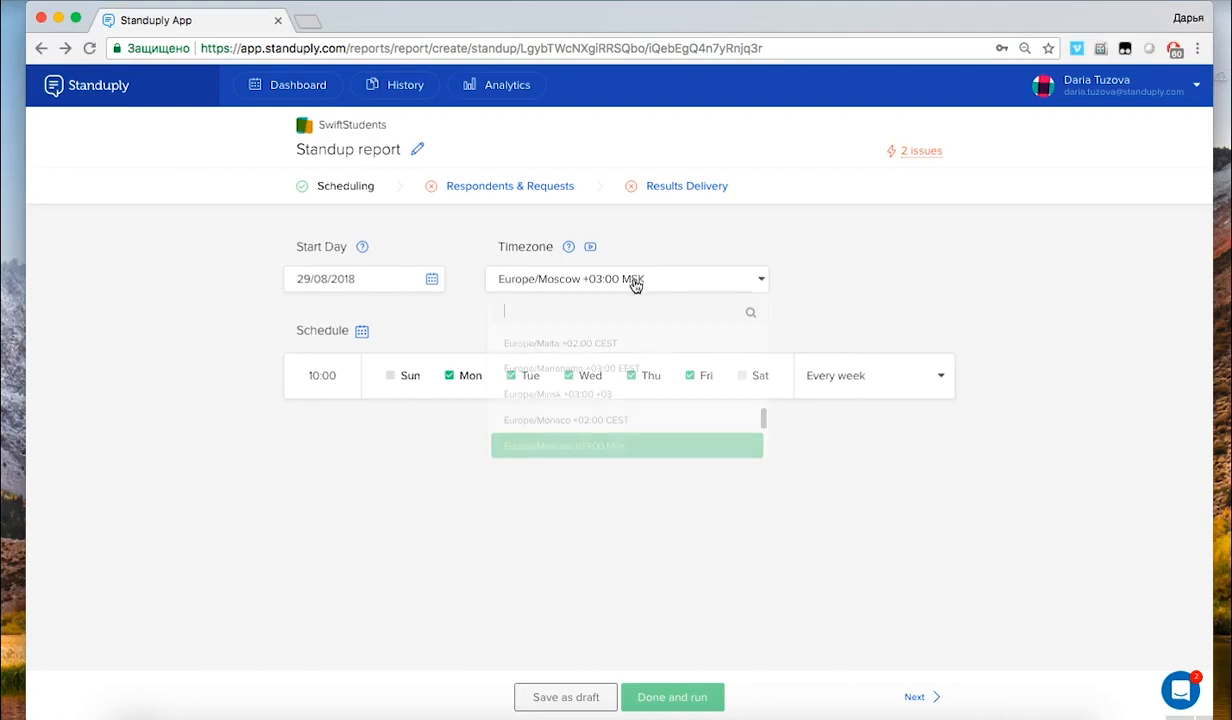
{"action": "type", "text": "user"}
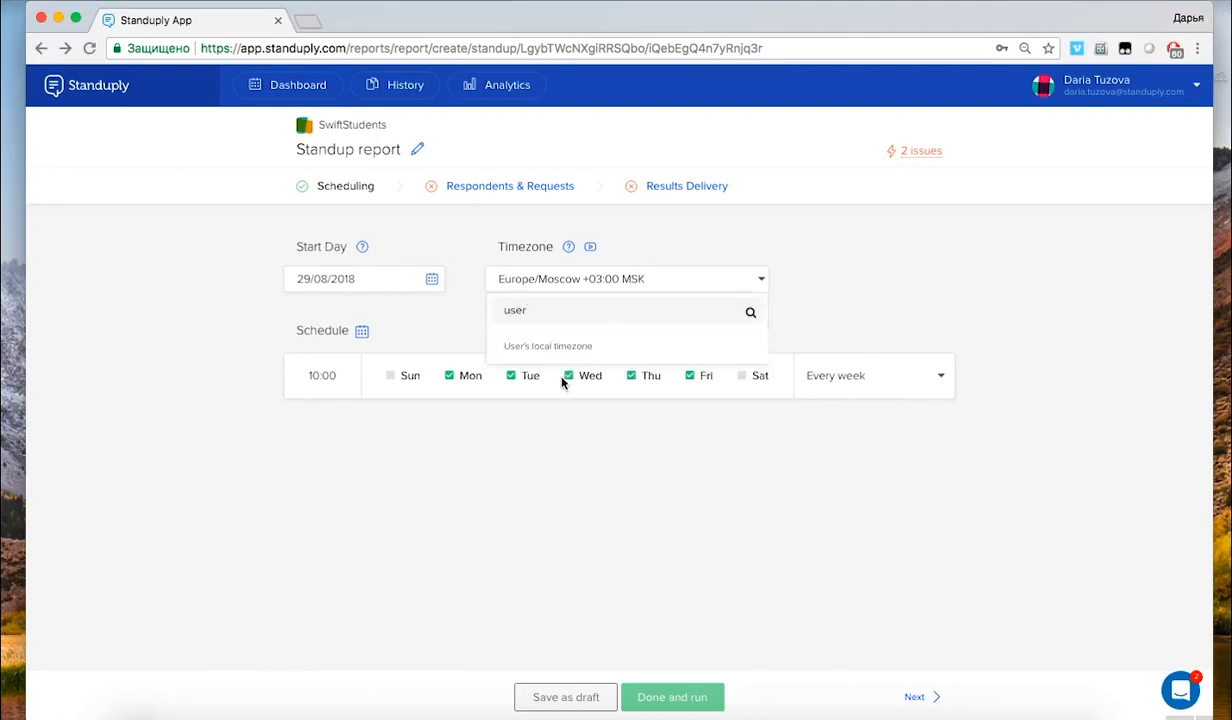
{"action": "left_click", "coordinate": [553, 345]}
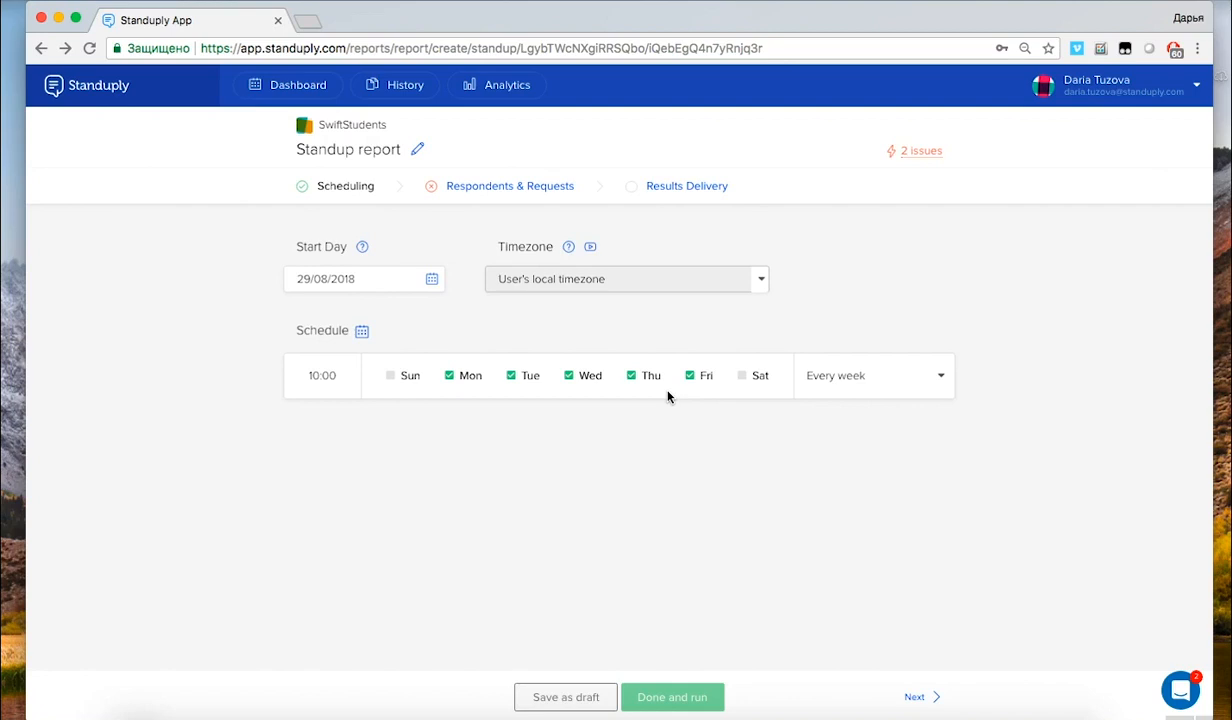
{"action": "left_click", "coordinate": [862, 375]}
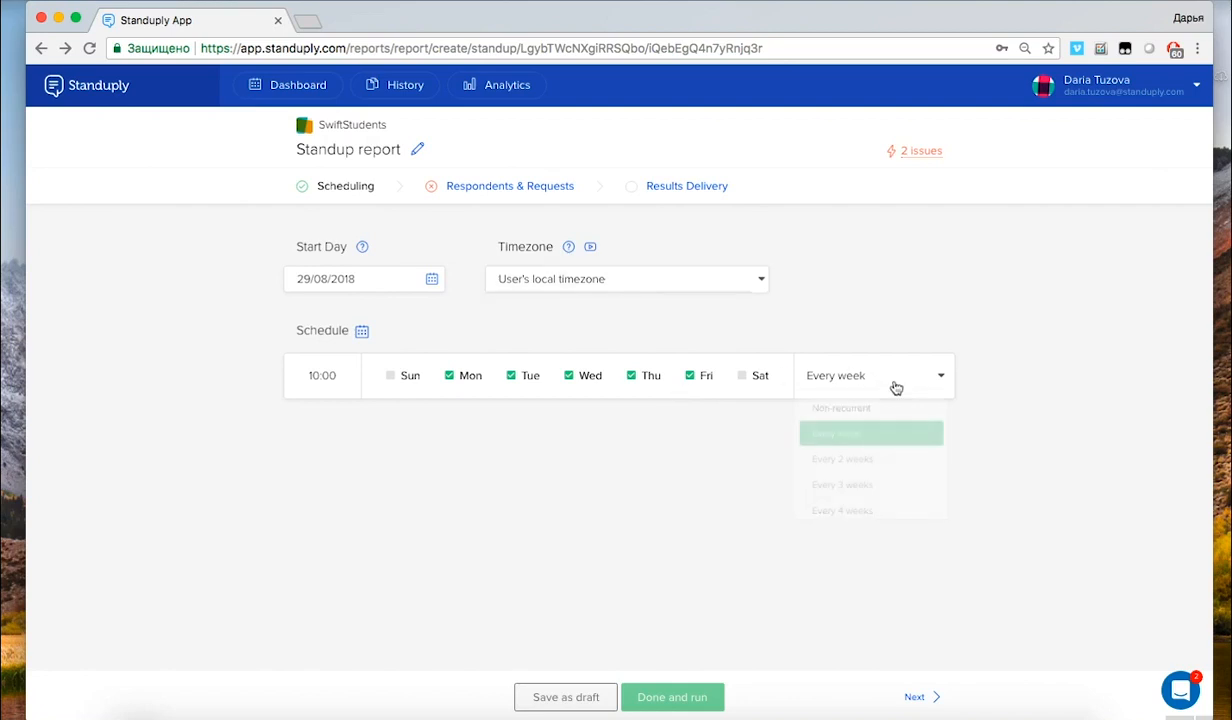
{"action": "left_click", "coordinate": [871, 459]}
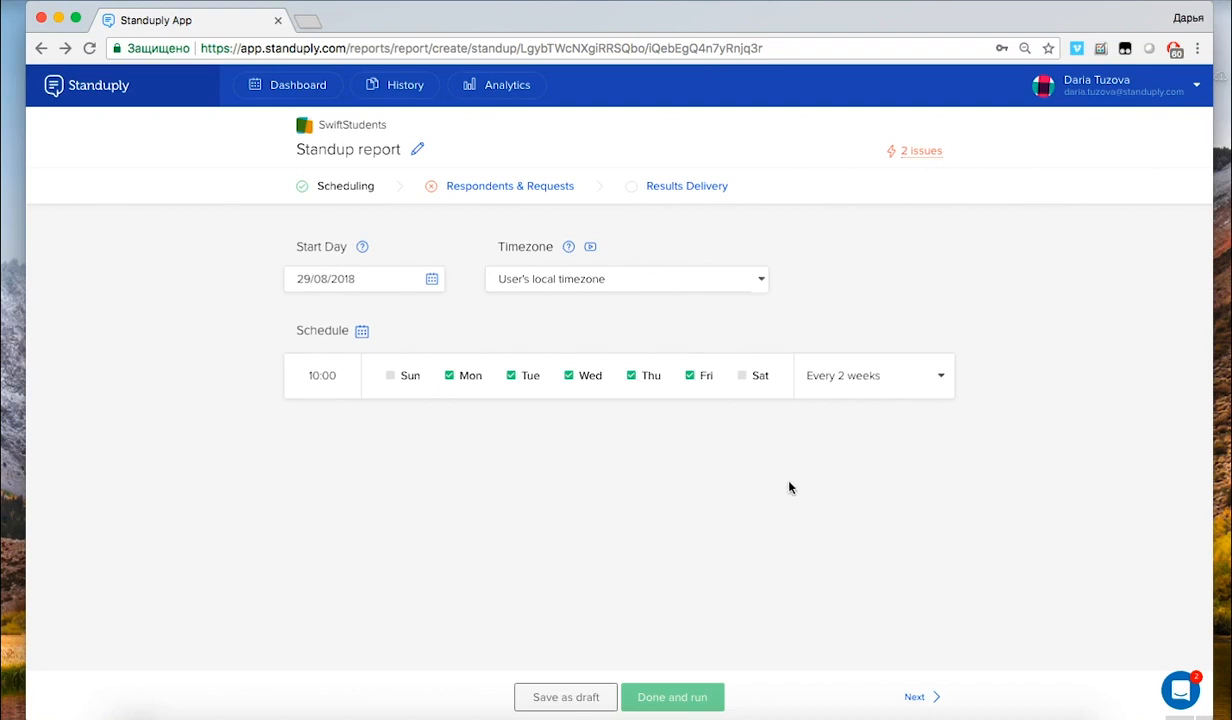
{"action": "left_click", "coordinate": [640, 382]}
Step: Open the SwiftStudents report history and choose the To email option for getting the history
{"action": "left_click", "coordinate": [405, 86]}
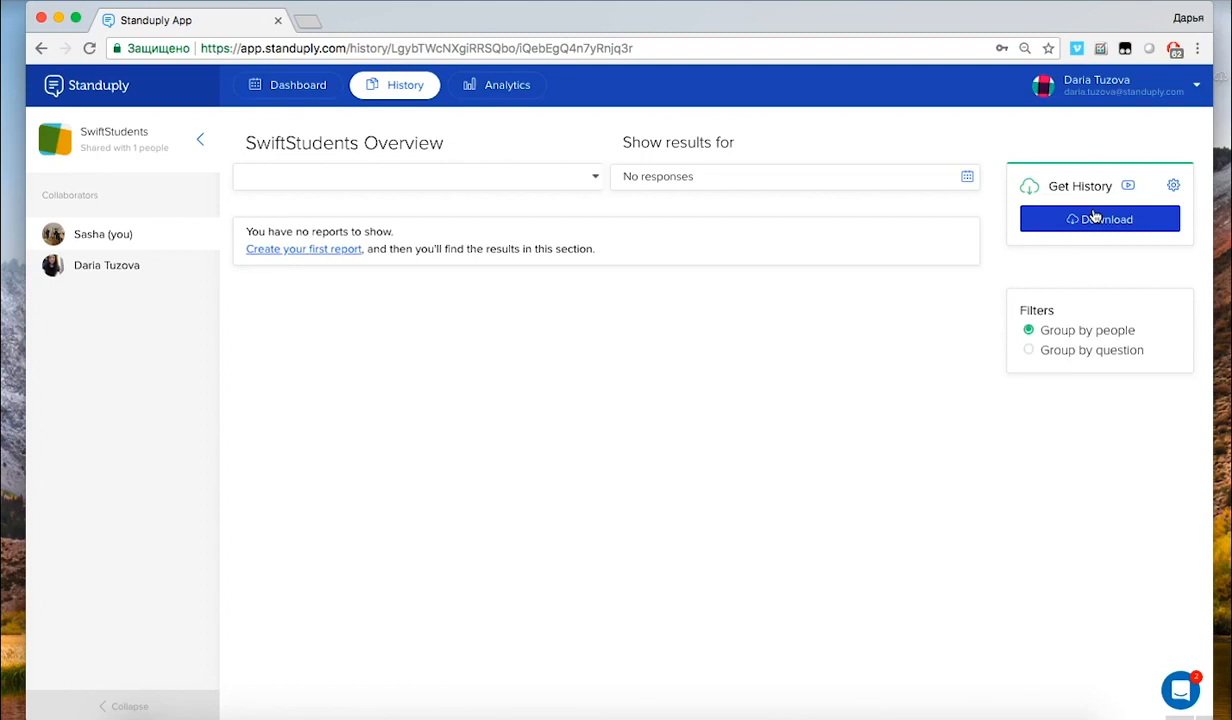
{"action": "left_click", "coordinate": [1172, 188]}
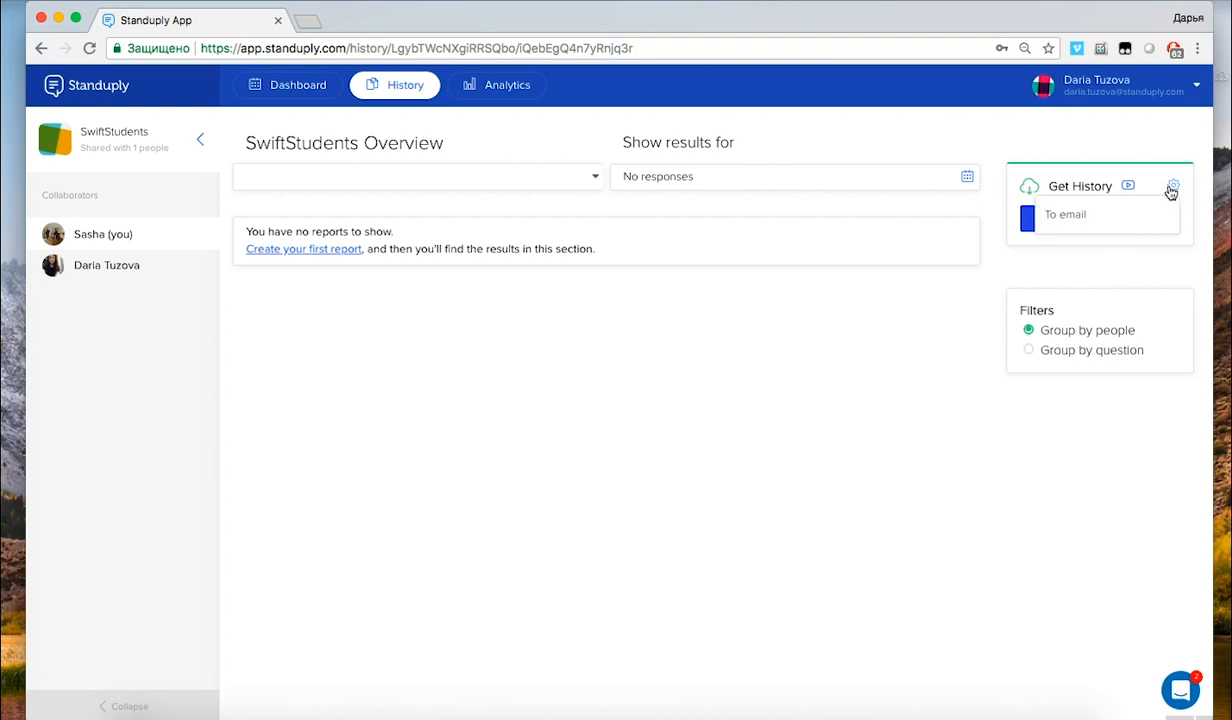
{"action": "left_click", "coordinate": [1100, 215]}
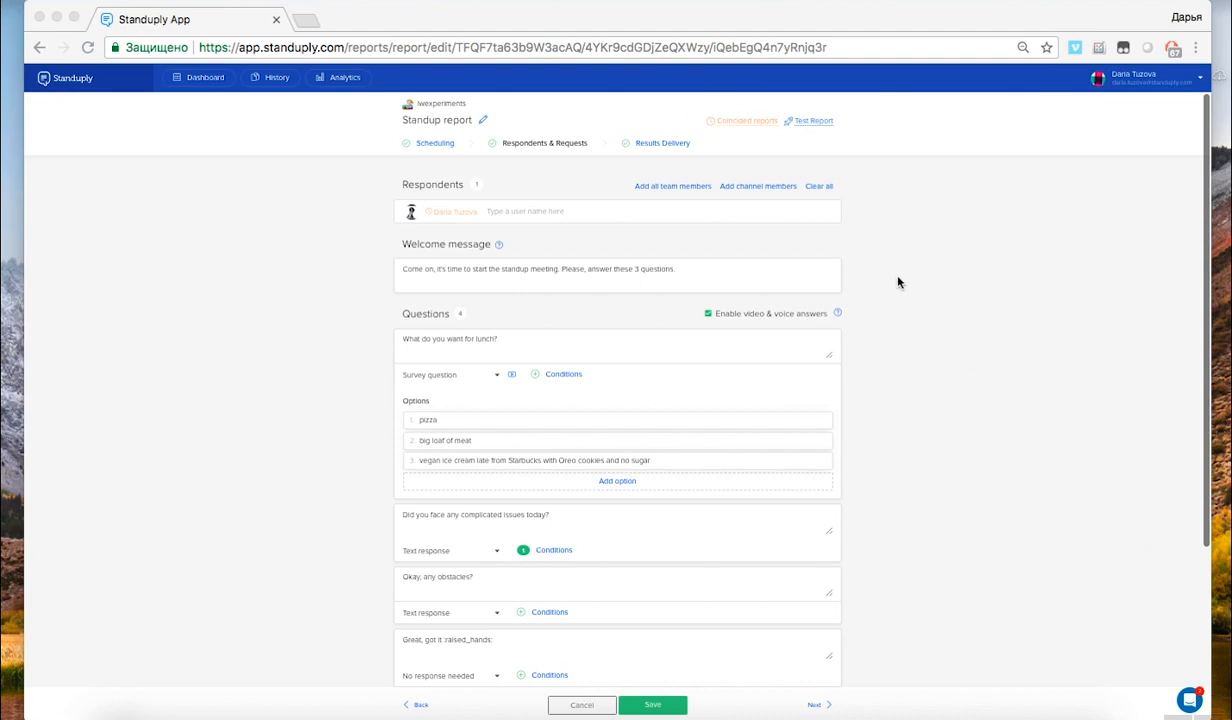
Step: Look through the public and private channels whose members can be added as respondents
{"action": "left_click", "coordinate": [760, 189]}
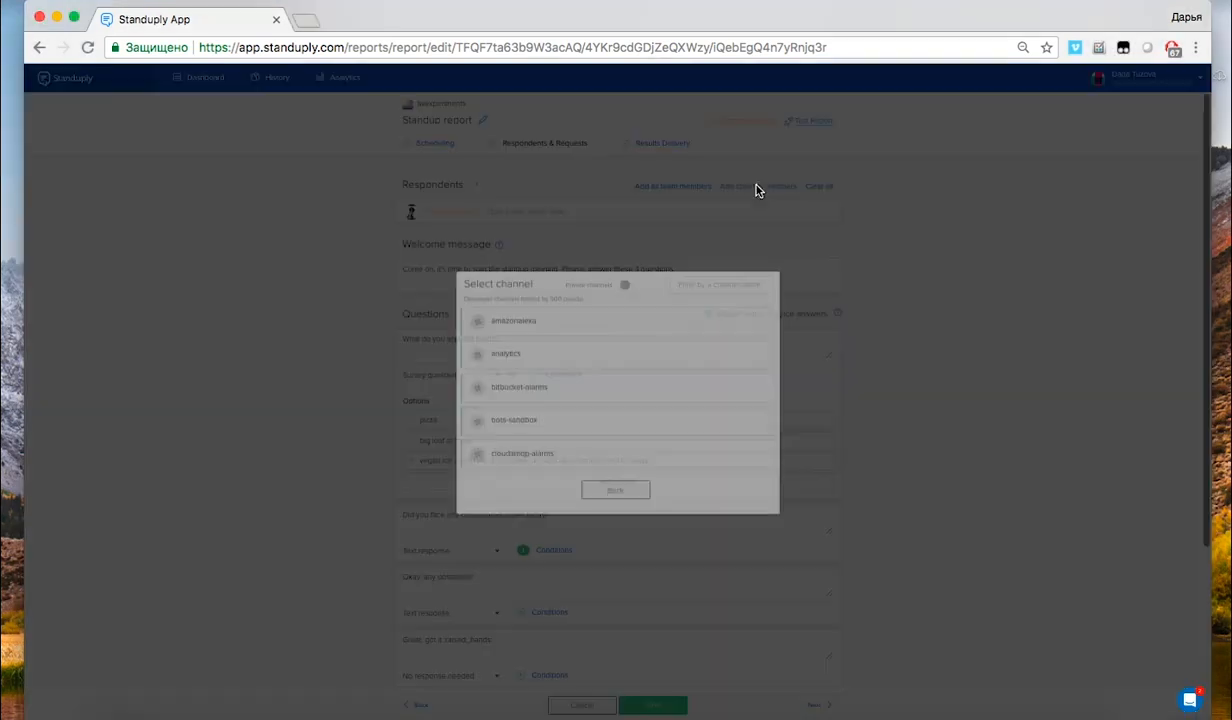
{"action": "left_click", "coordinate": [634, 289]}
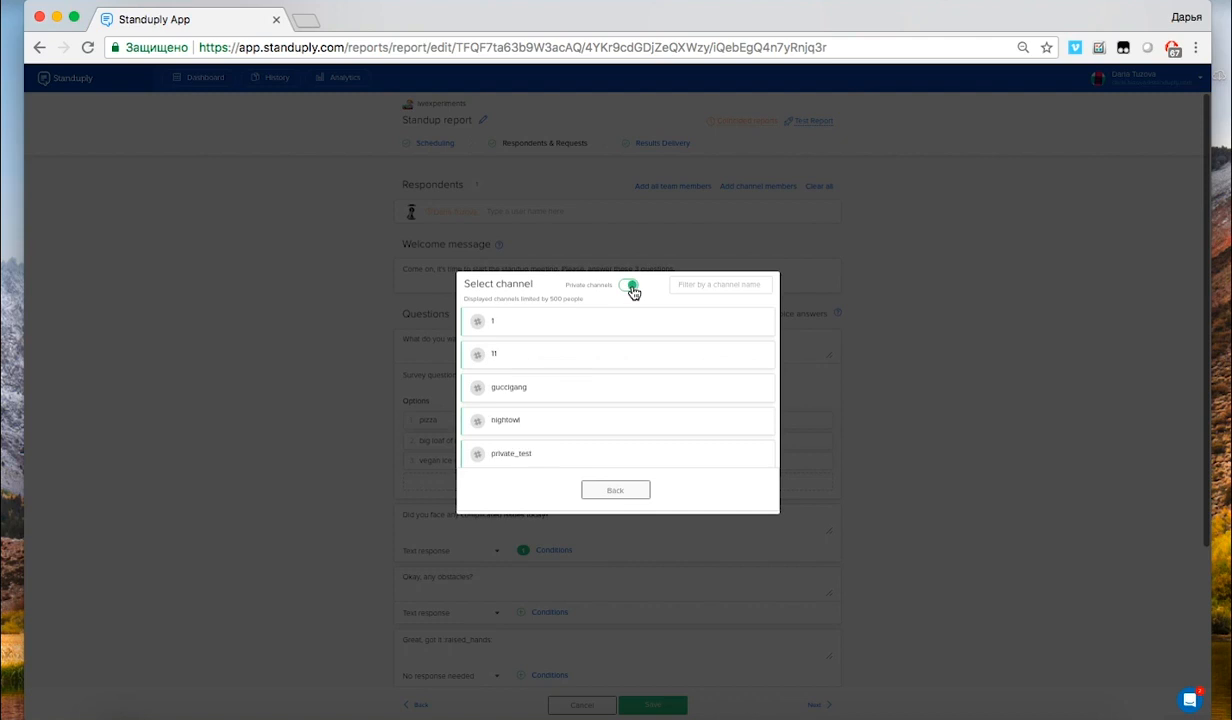
{"action": "left_click", "coordinate": [634, 289]}
{"action": "left_click", "coordinate": [616, 491]}
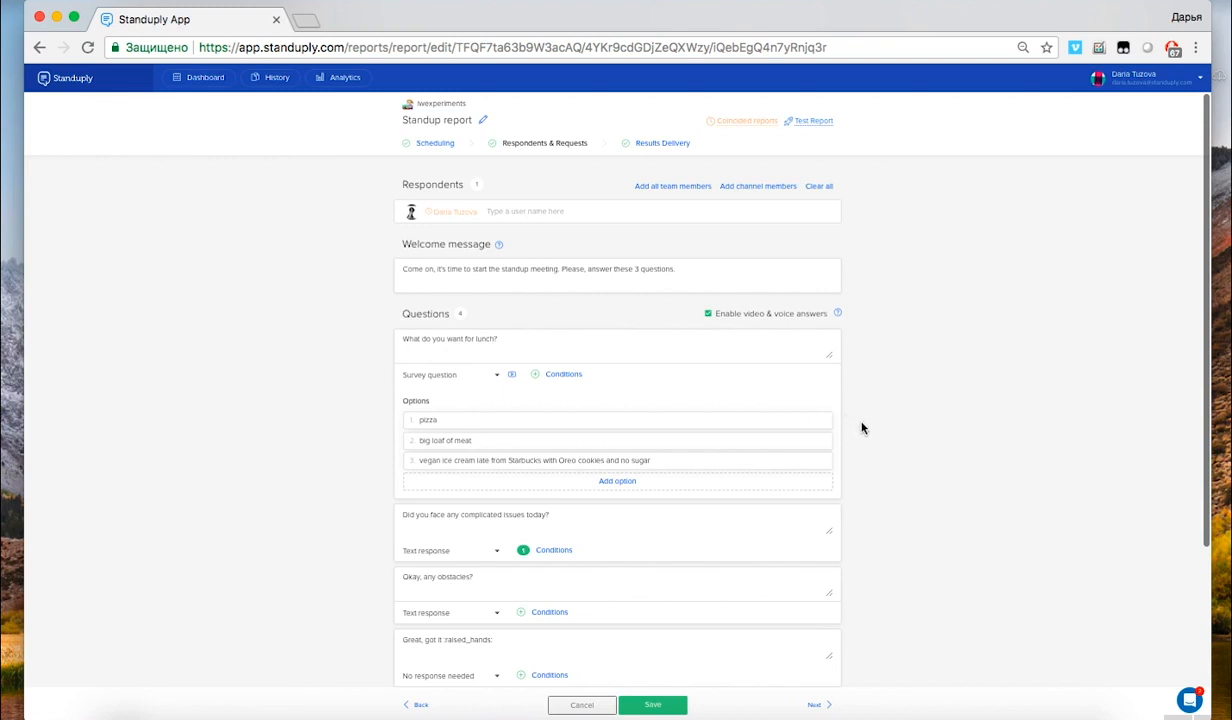
Step: Review the requests available for the report and the conditions of the "Did you face any complicated issues today?" question
{"action": "scroll", "coordinate": [862, 428], "scroll_direction": "down", "scroll_amount": 5}
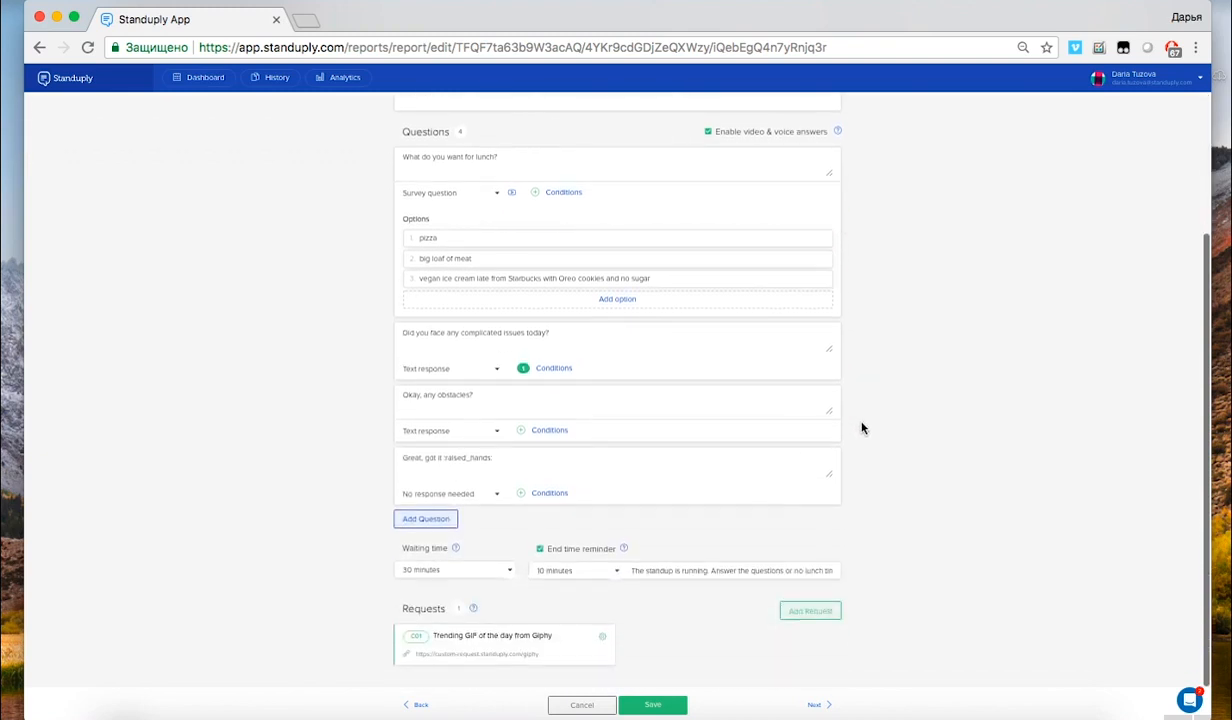
{"action": "left_click", "coordinate": [785, 612]}
{"action": "left_click", "coordinate": [718, 320]}
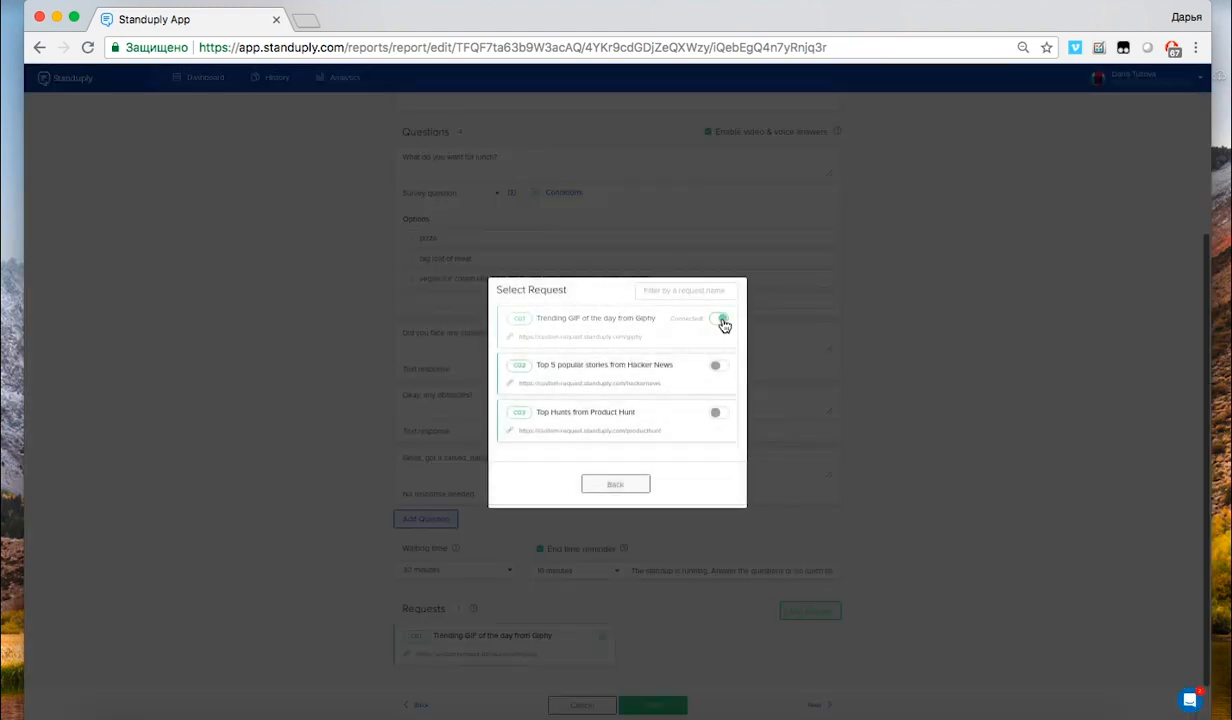
{"action": "left_click", "coordinate": [631, 487]}
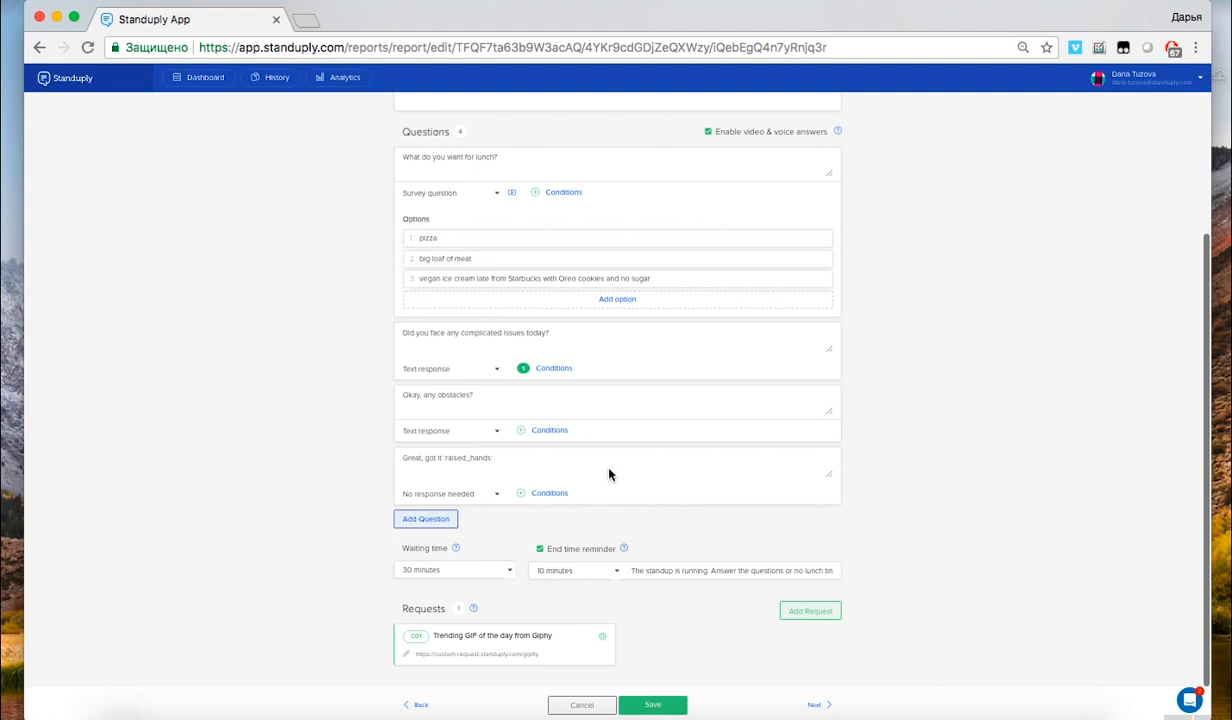
{"action": "left_click", "coordinate": [565, 369]}
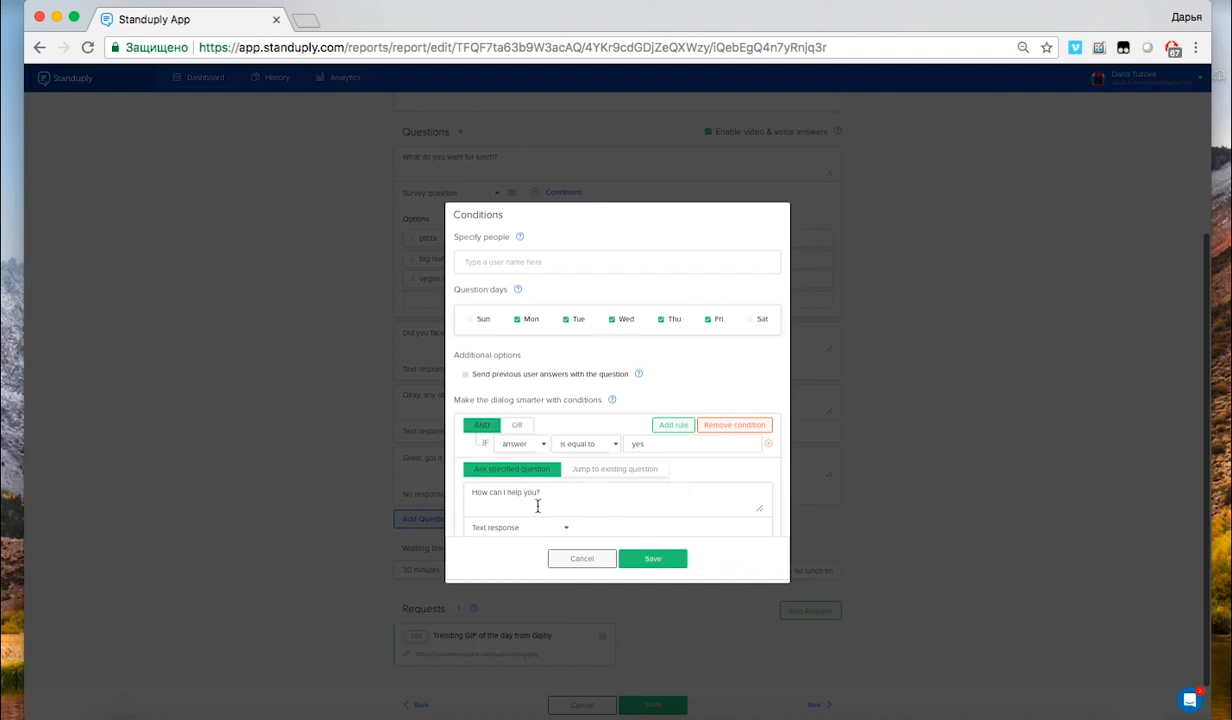
{"action": "left_click", "coordinate": [576, 568]}
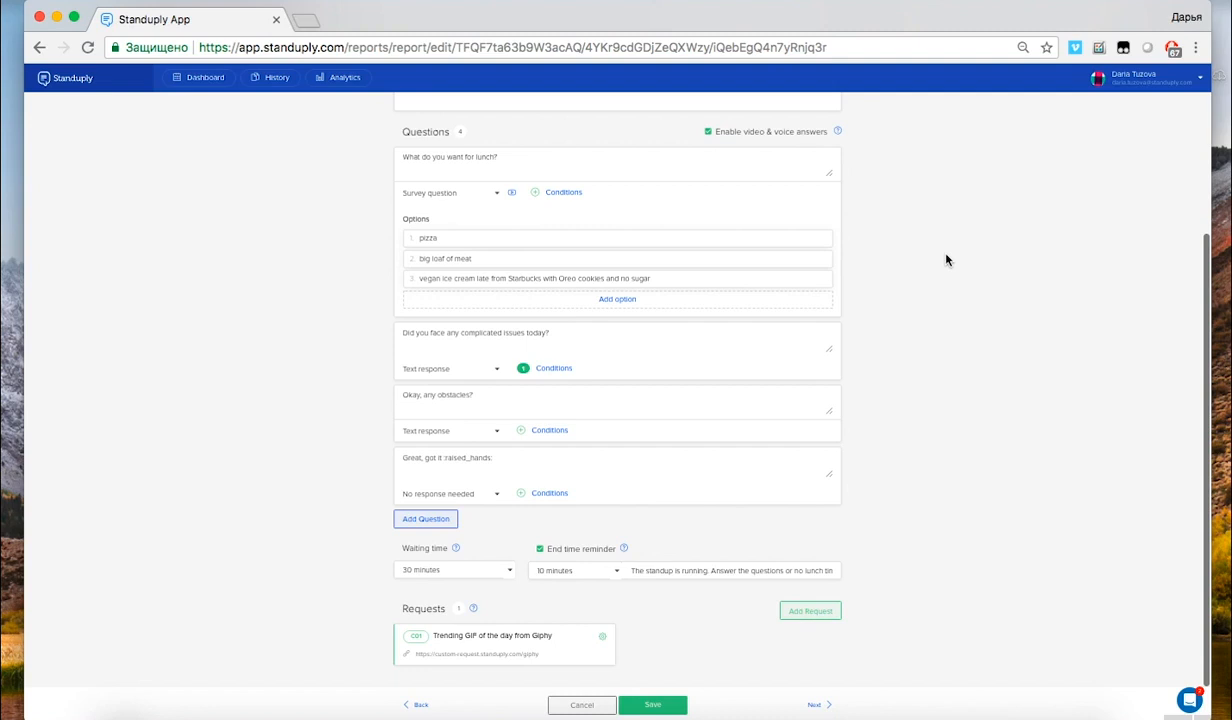
Step: Set the report's waiting time to 45 minutes
{"action": "left_click", "coordinate": [455, 568]}
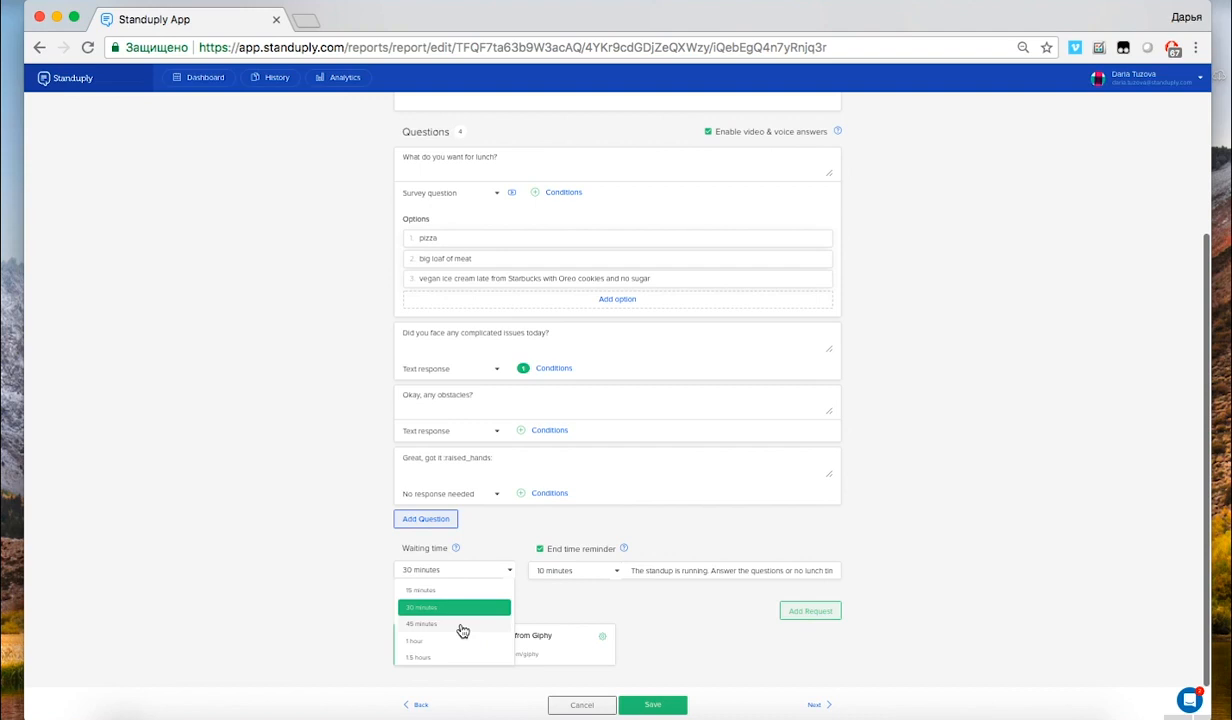
{"action": "left_click", "coordinate": [460, 625]}
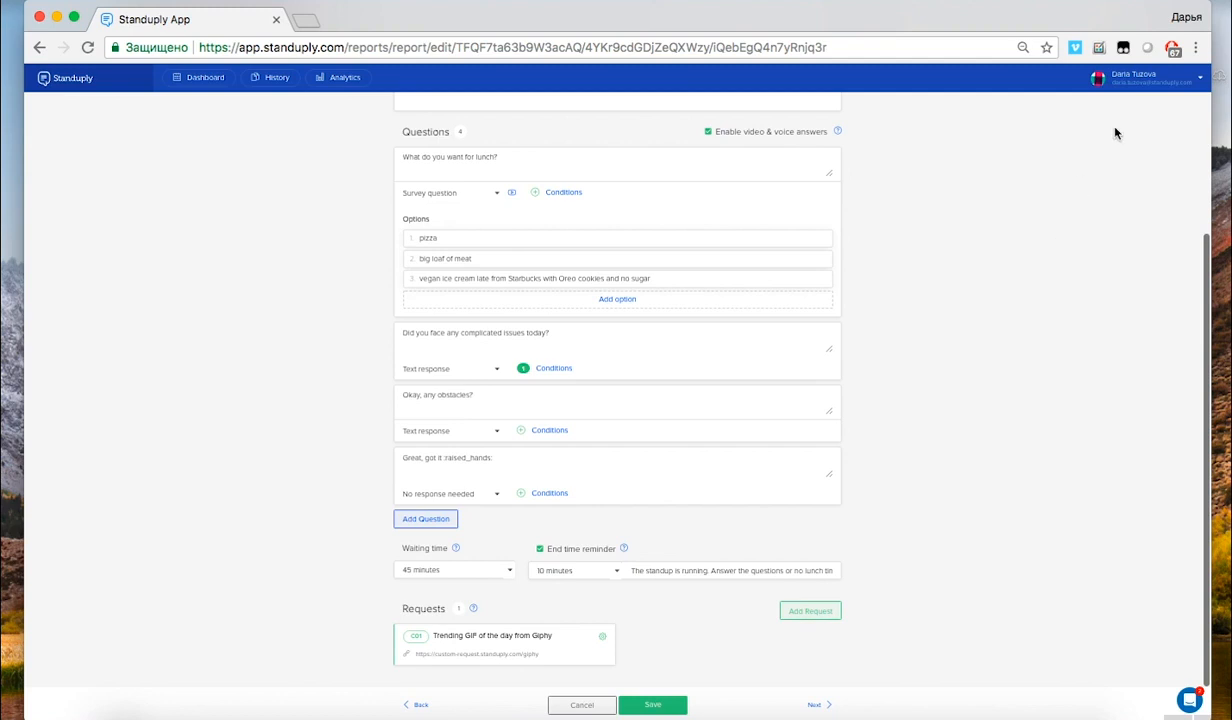
Step: In the team's report settings, turn the Snooze option off and on again, and save the changes
{"action": "left_click", "coordinate": [1130, 78]}
{"action": "left_click", "coordinate": [1120, 124]}
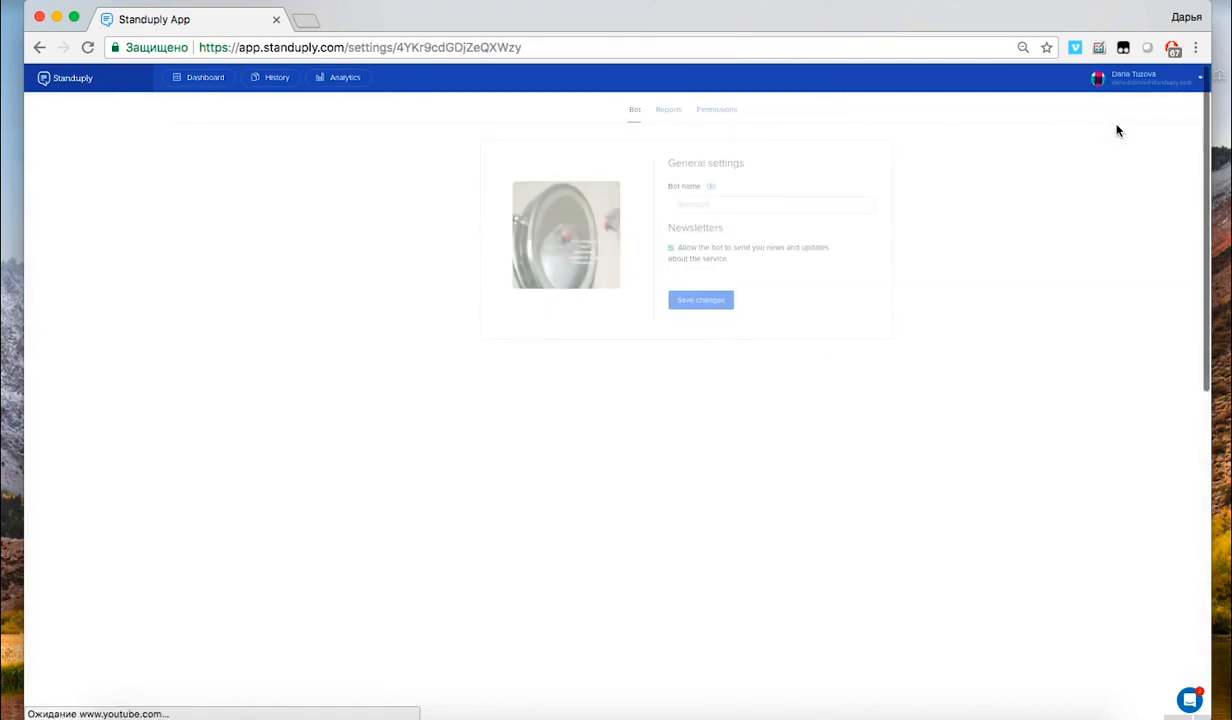
{"action": "left_click", "coordinate": [668, 116]}
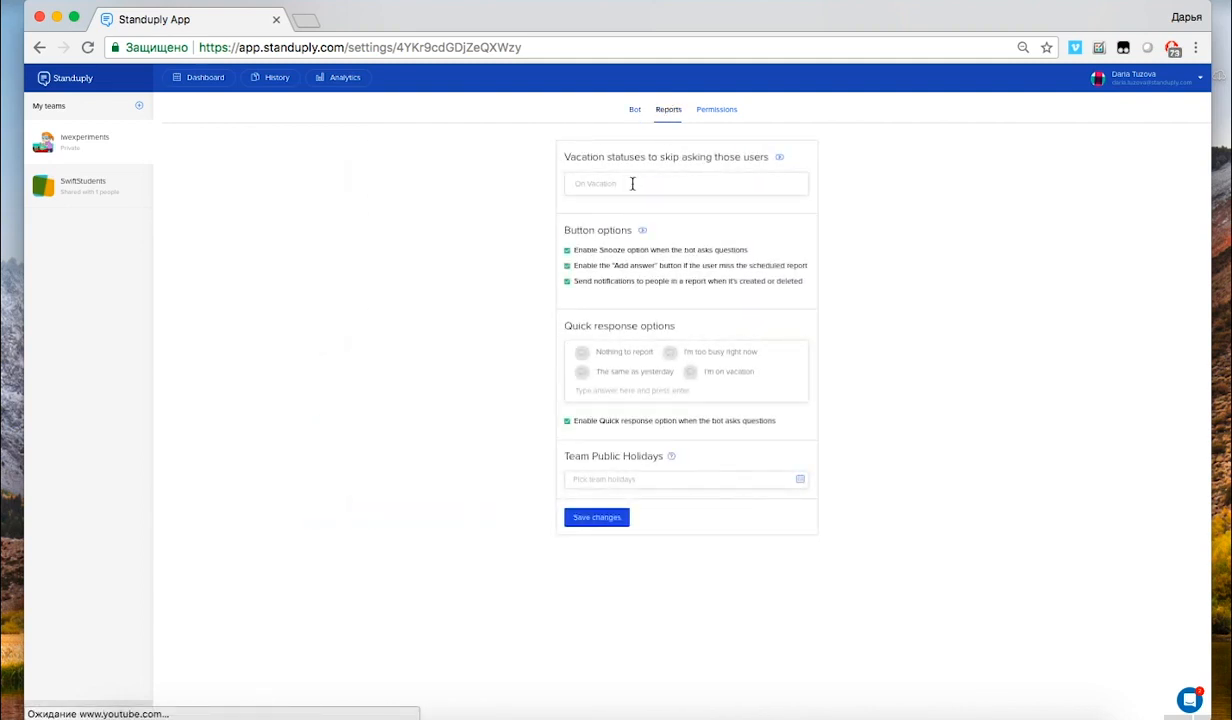
{"action": "left_click", "coordinate": [695, 267]}
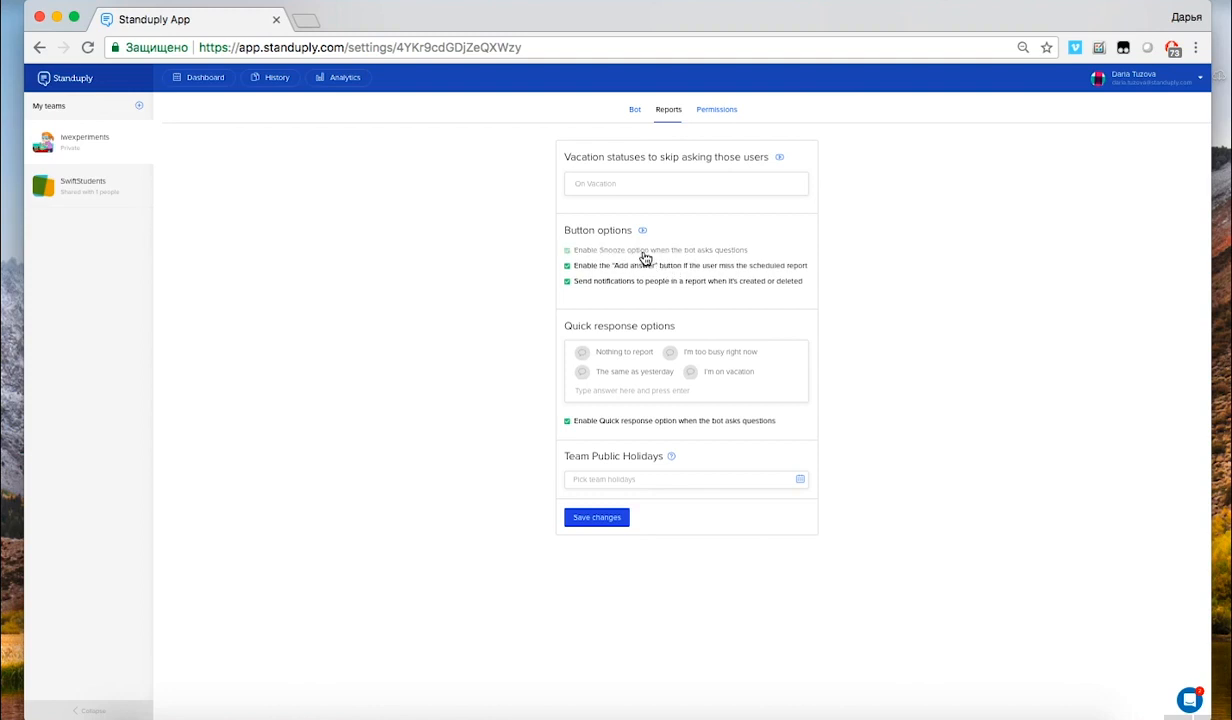
{"action": "left_click", "coordinate": [567, 252]}
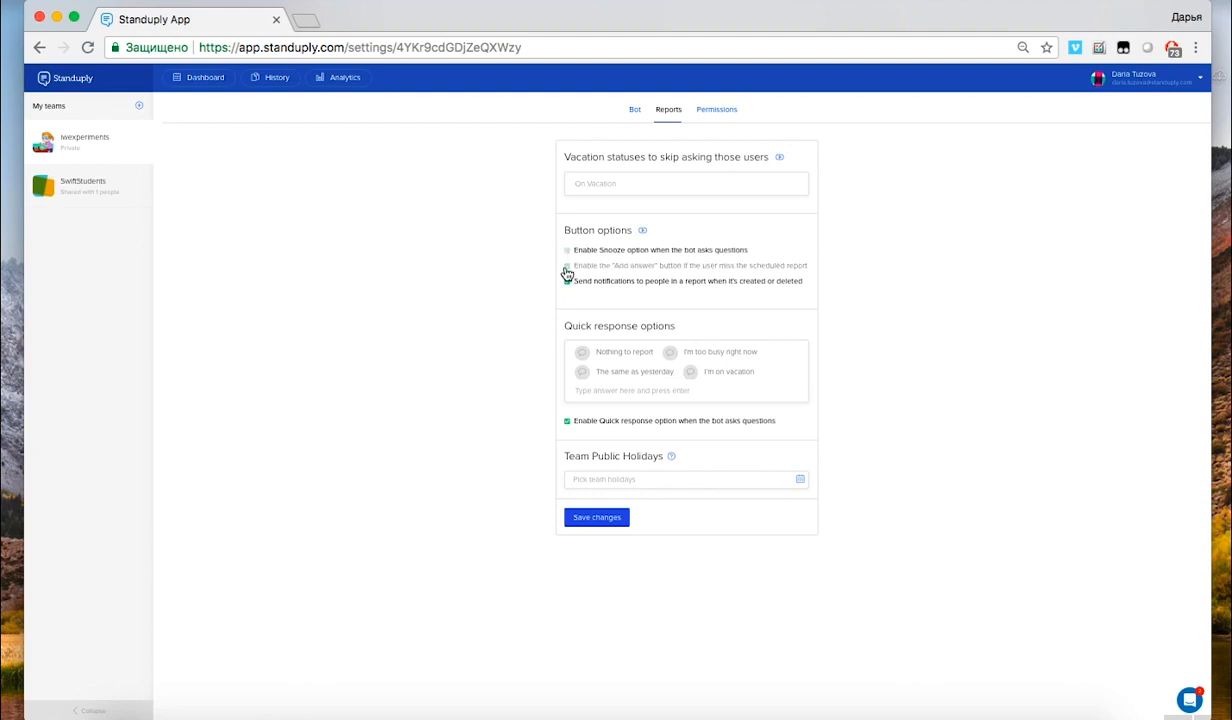
{"action": "left_click", "coordinate": [567, 251]}
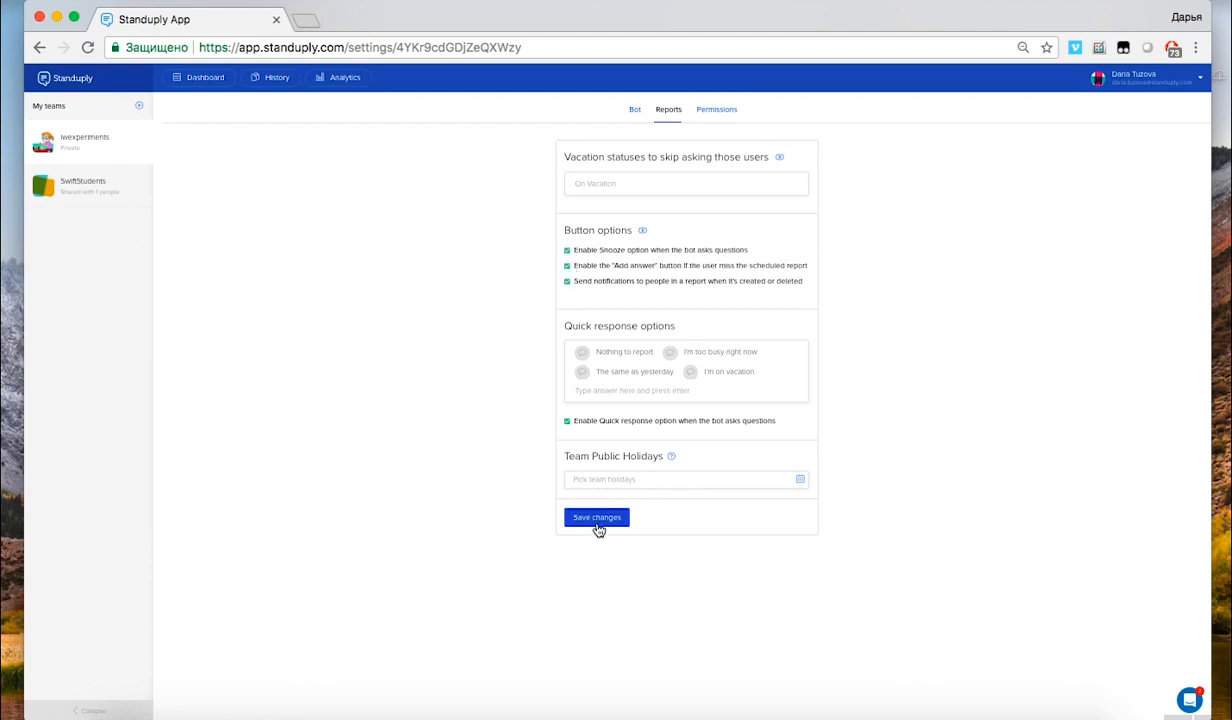
{"action": "left_click", "coordinate": [597, 520]}
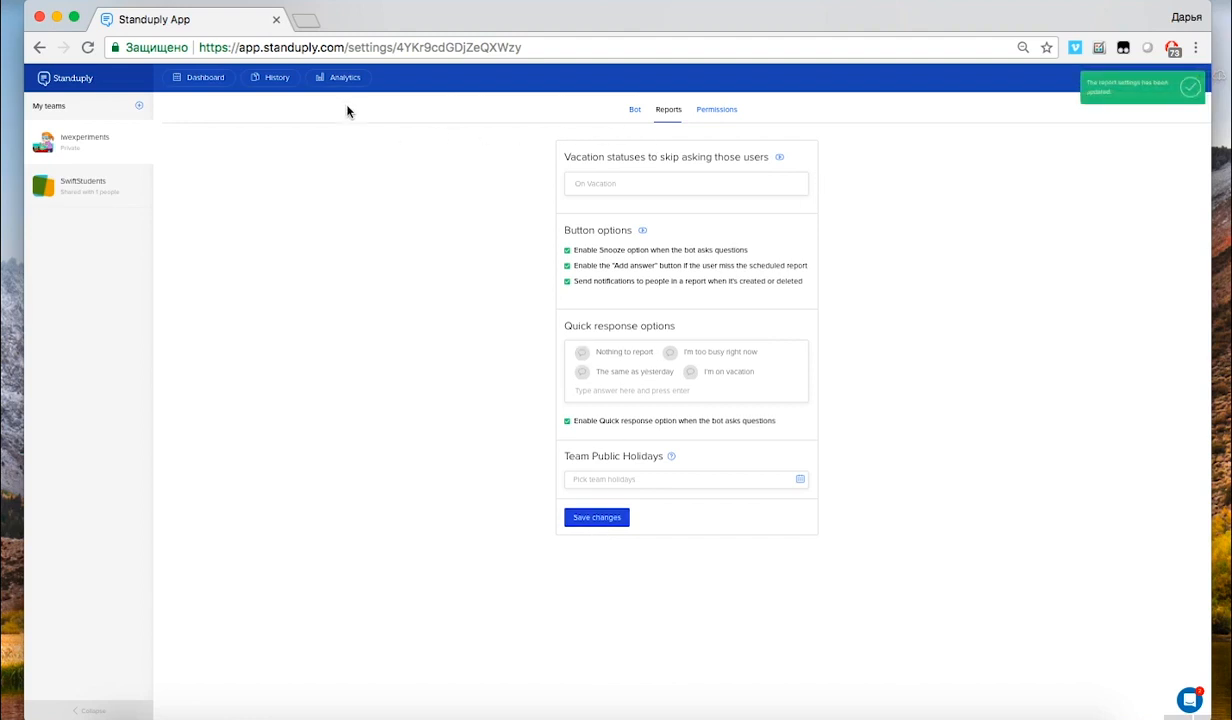
Step: Return to the standup report's respondents and requests, and start a test report
{"action": "left_click", "coordinate": [38, 50]}
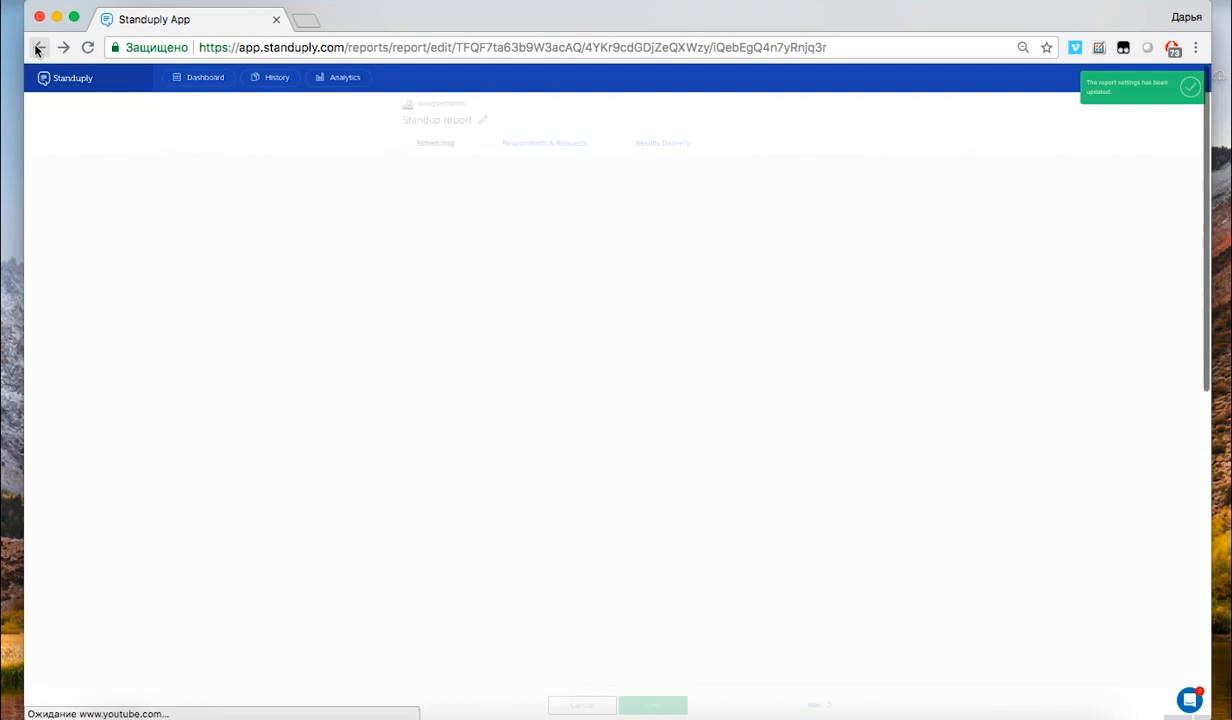
{"action": "left_click", "coordinate": [541, 143]}
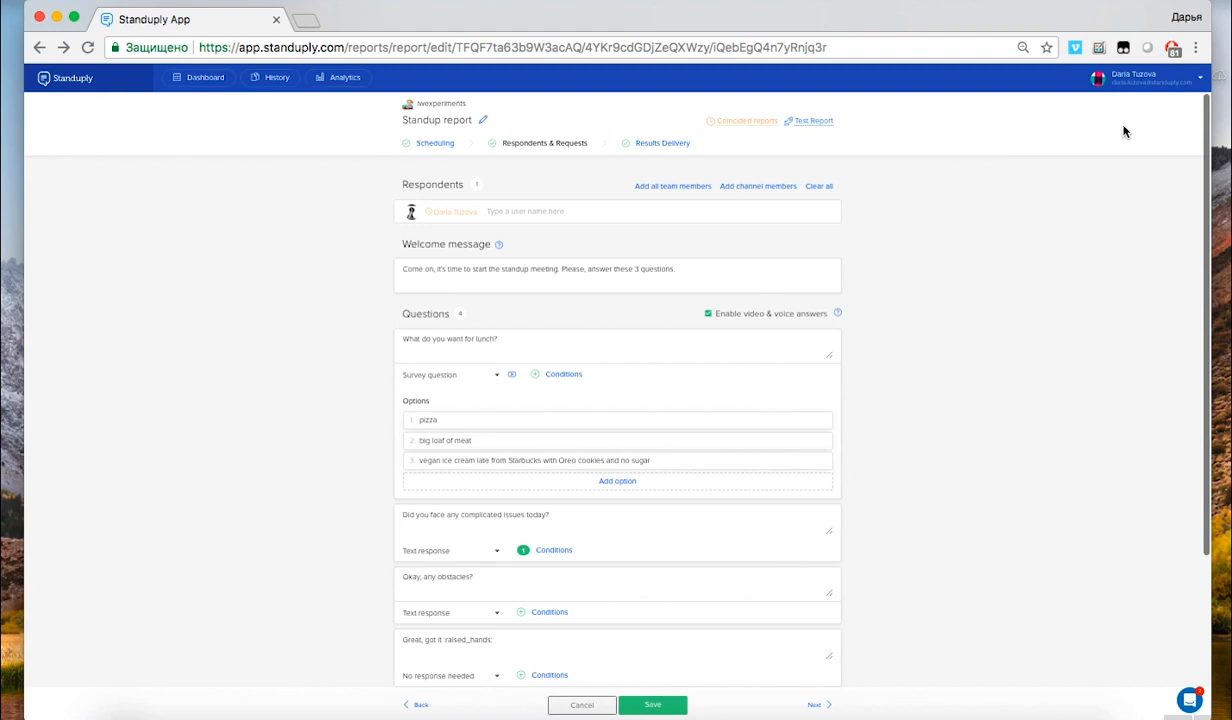
{"action": "left_click", "coordinate": [815, 121]}
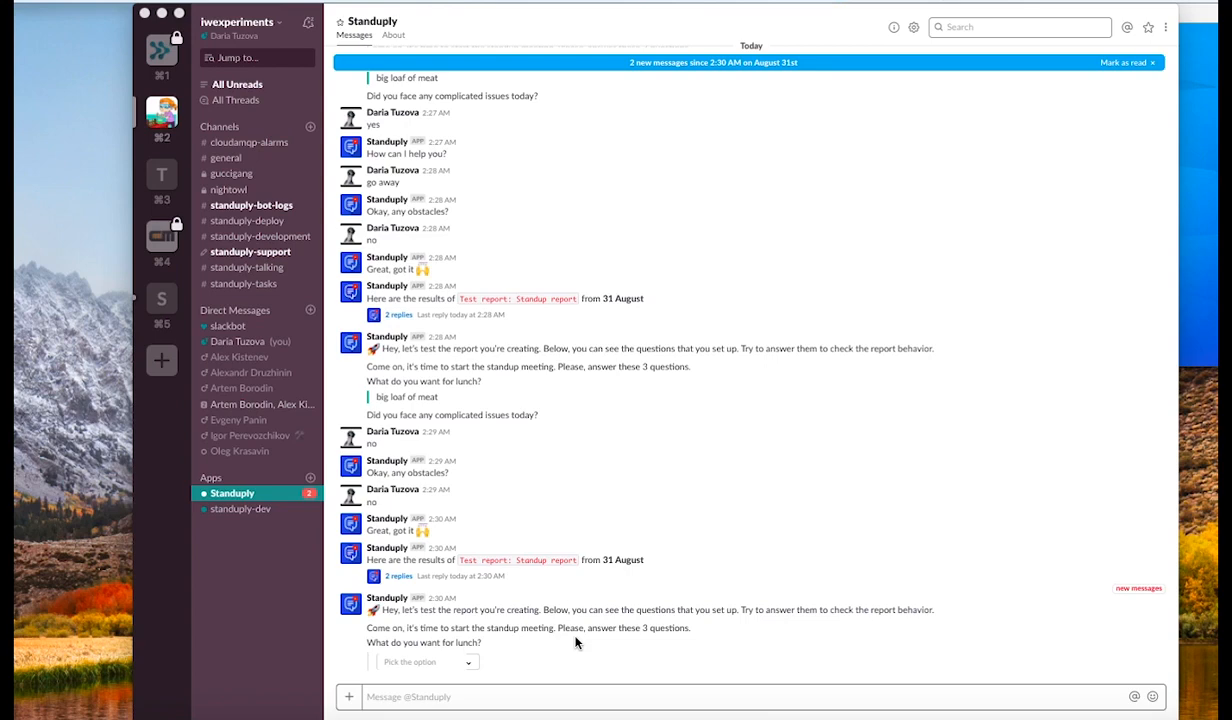
Step: Switch to Slack and answer the lunch question with "vegan ice cream late from Starbucks with Oreo cookies and no sugar"
{"action": "left_click", "coordinate": [467, 664]}
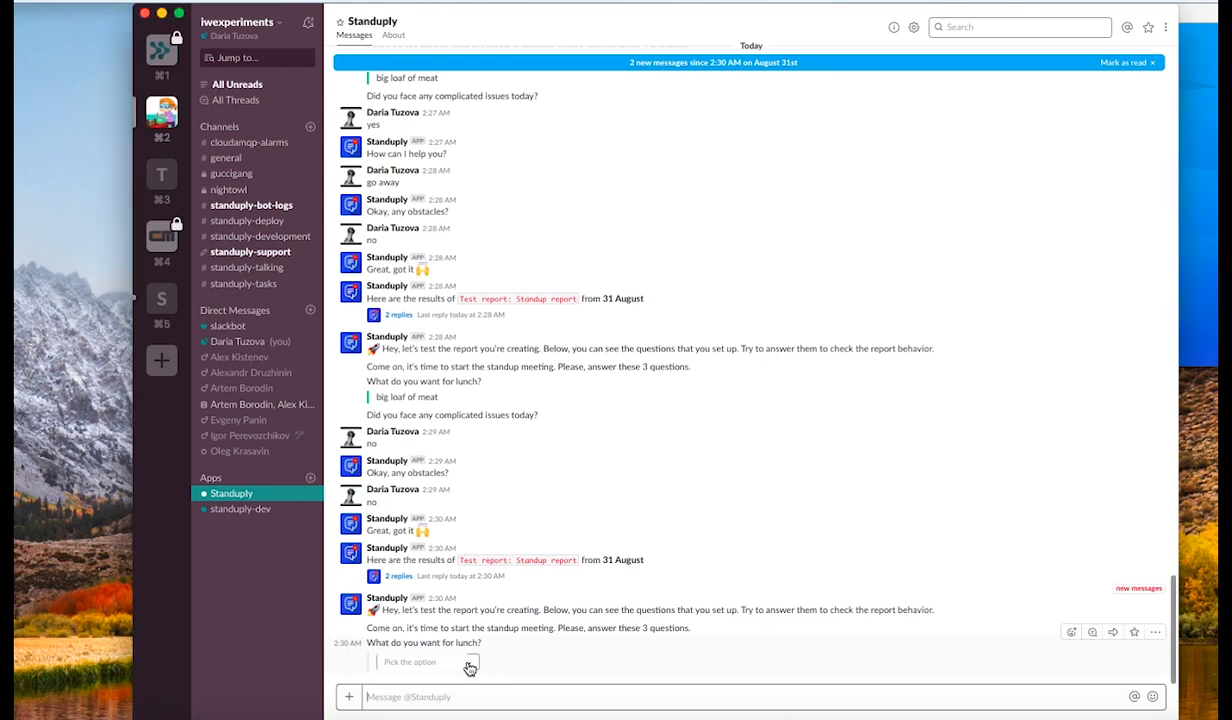
{"action": "left_click", "coordinate": [469, 663]}
{"action": "left_click", "coordinate": [468, 639]}
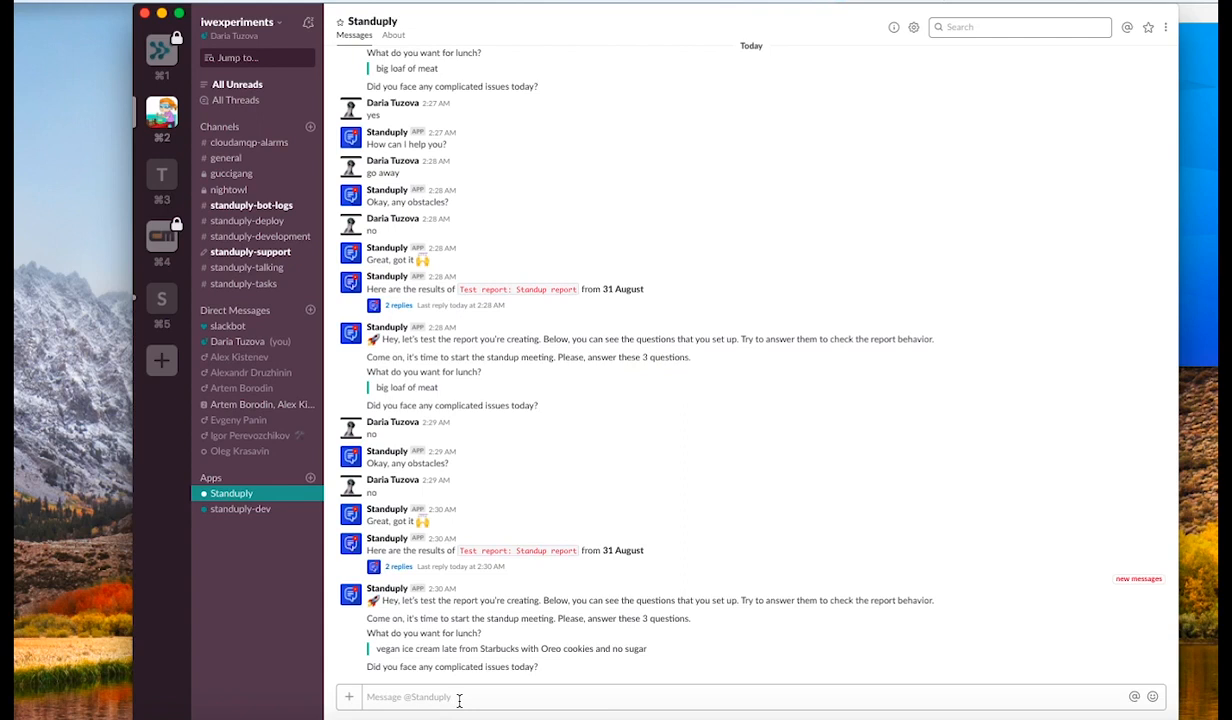
Step: Answer "yes" to the complicated issues question and "please come here with food" to the follow-up question
{"action": "left_click", "coordinate": [459, 700]}
{"action": "type", "text": "yes"}
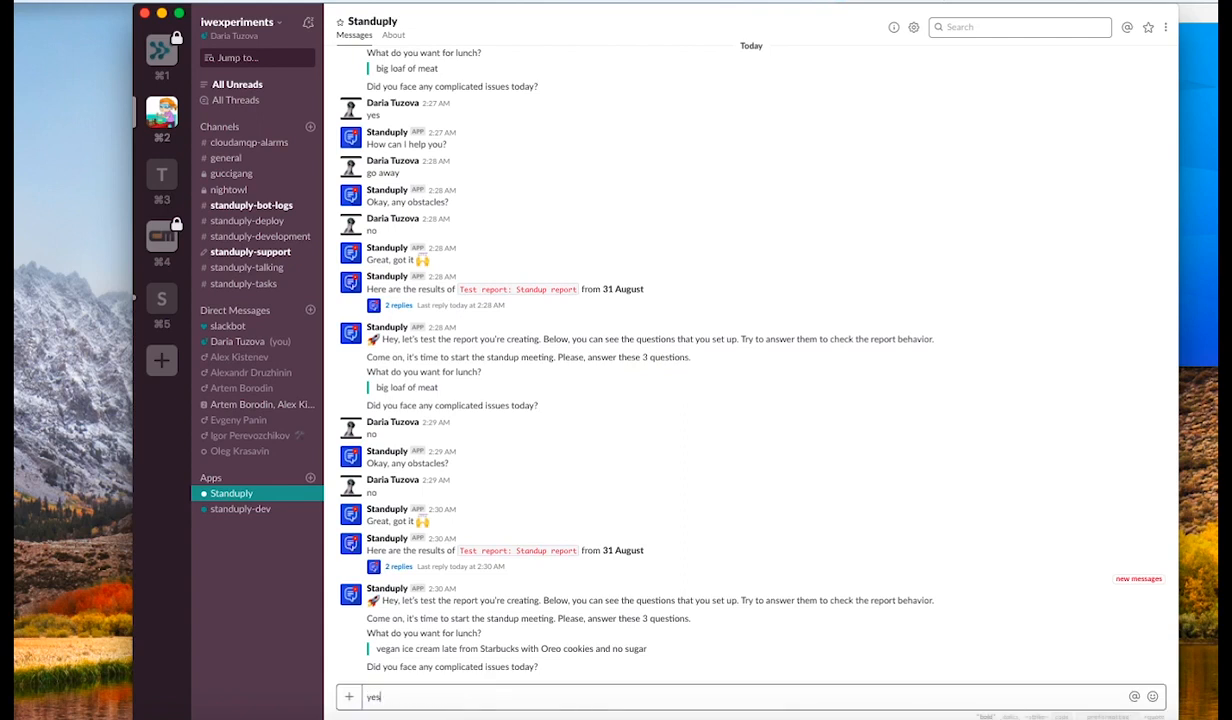
{"action": "key", "text": "Return"}
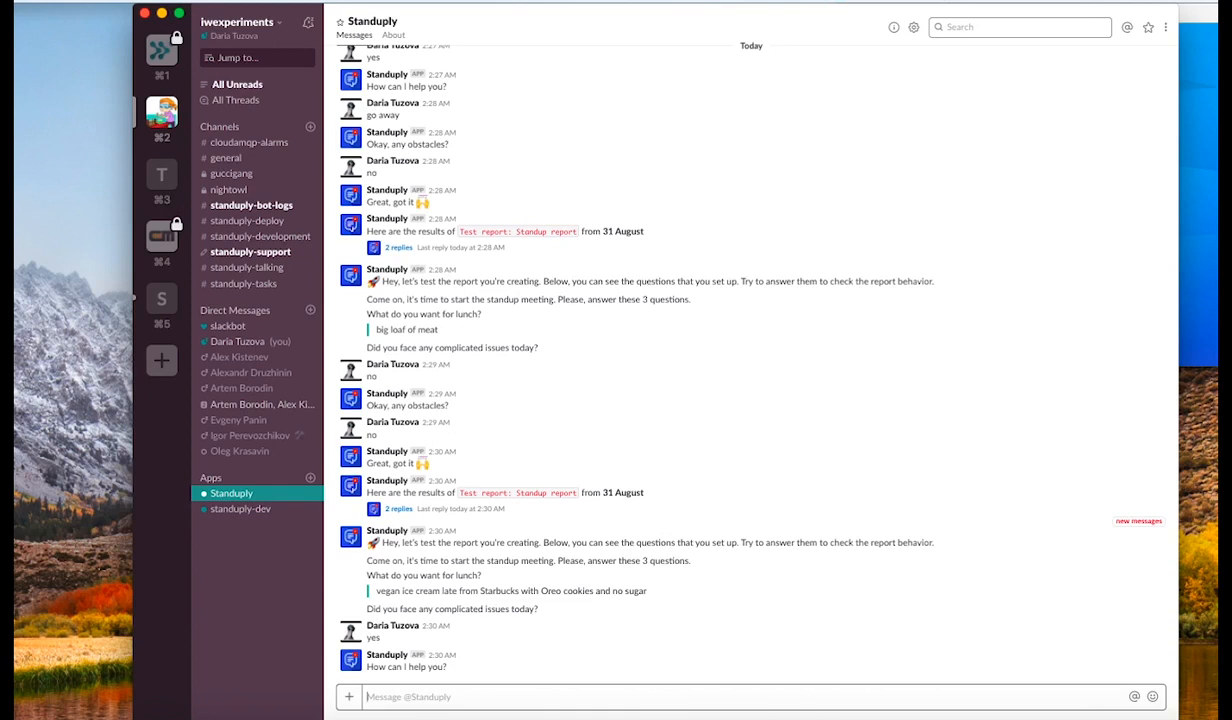
{"action": "type", "text": "please"}
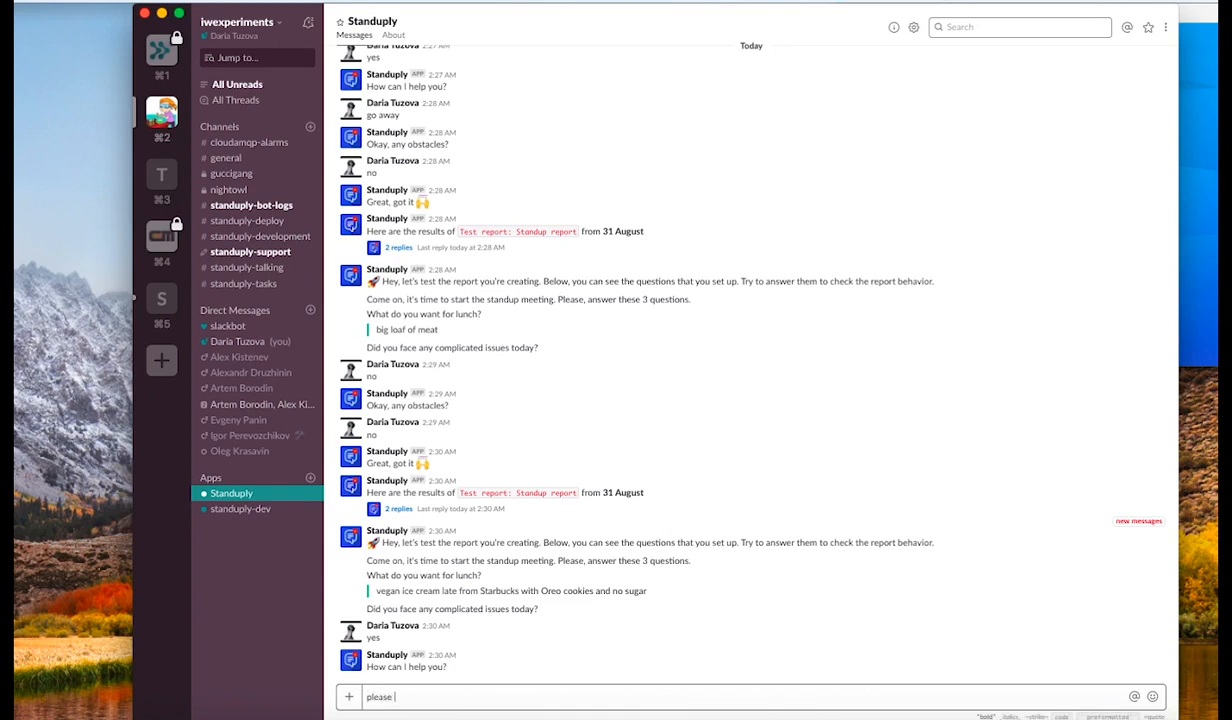
{"action": "type", "text": " come here with food"}
{"action": "key", "text": "Return"}
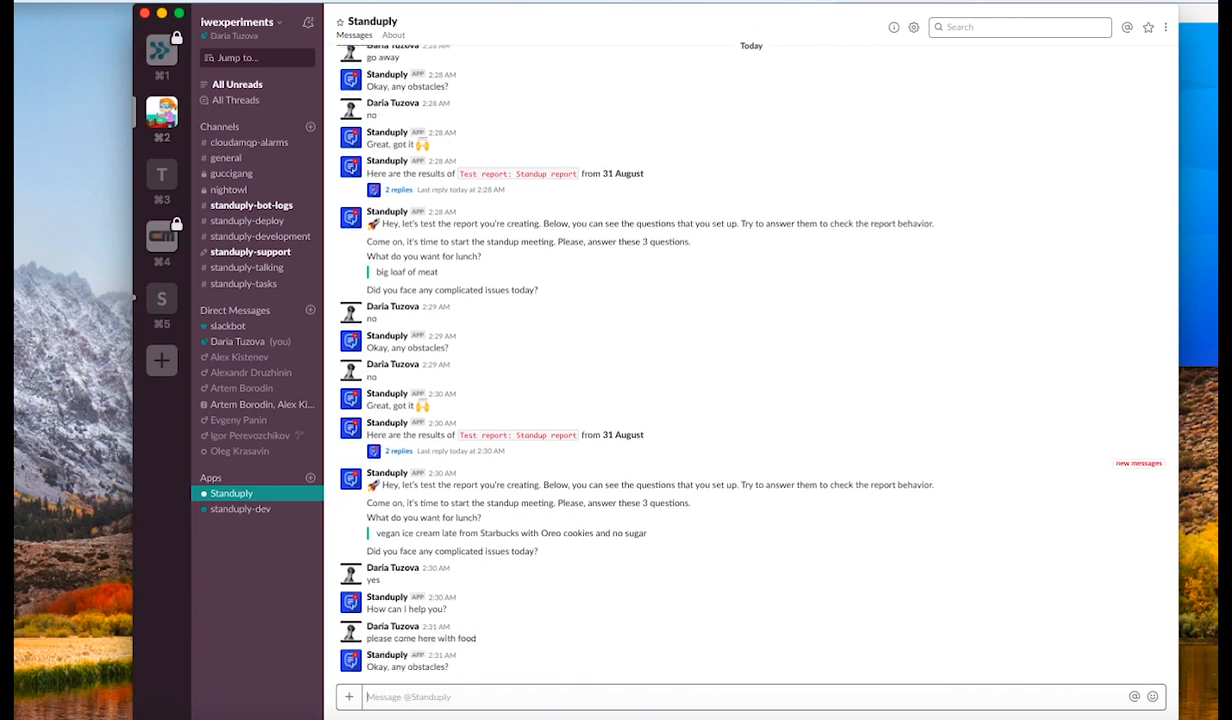
Step: Answer "no" to the obstacles question and open the reply thread of the latest test report results
{"action": "type", "text": "no"}
{"action": "key", "text": "Return"}
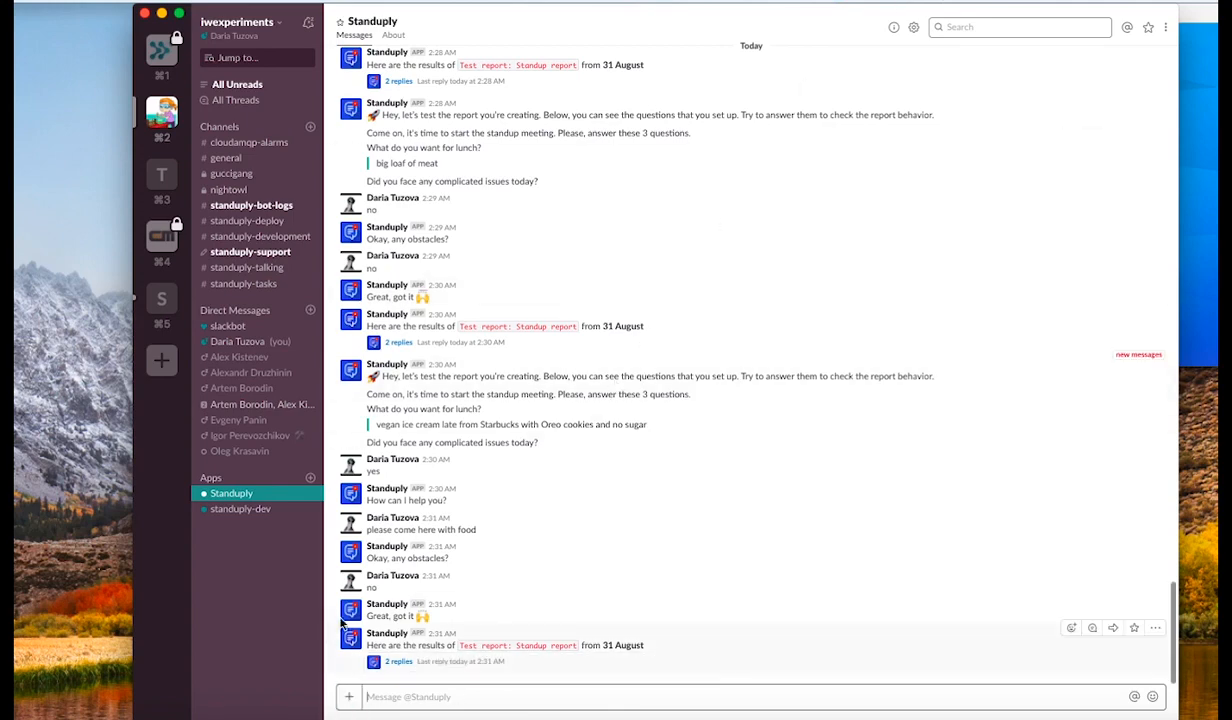
{"action": "left_click", "coordinate": [400, 663]}
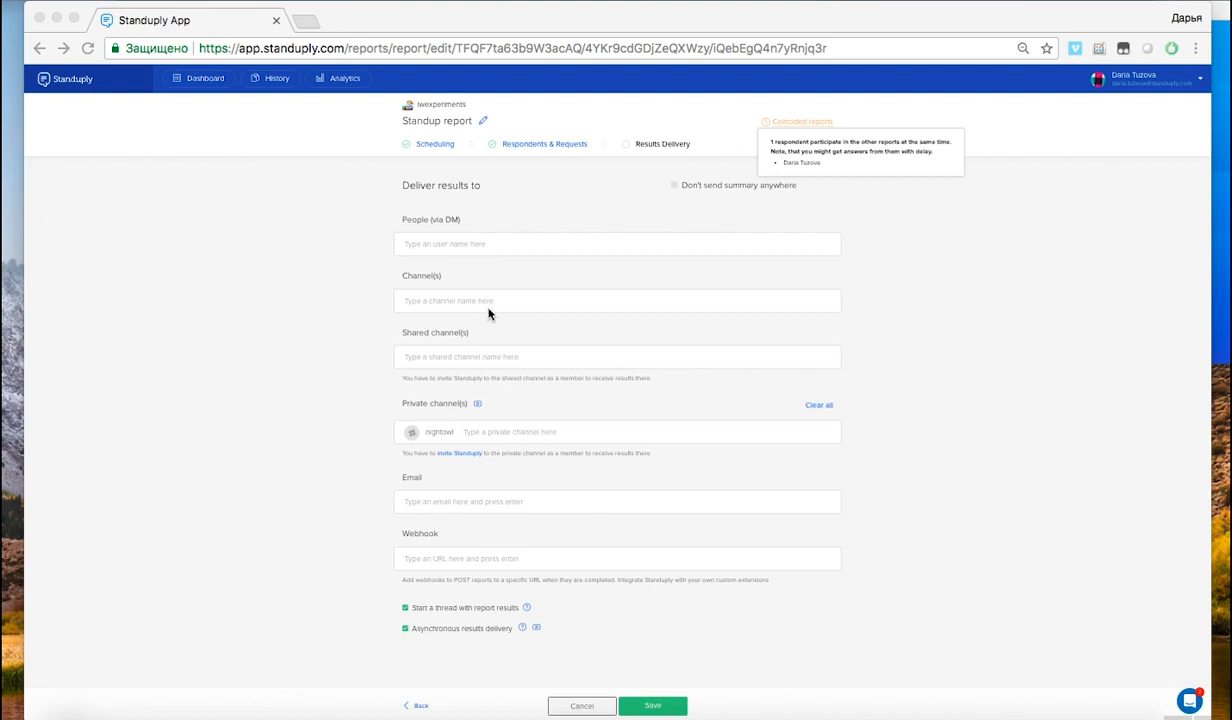
Step: Examine the results delivery settings, including the people field and the asynchronous results delivery option
{"action": "left_click", "coordinate": [476, 244]}
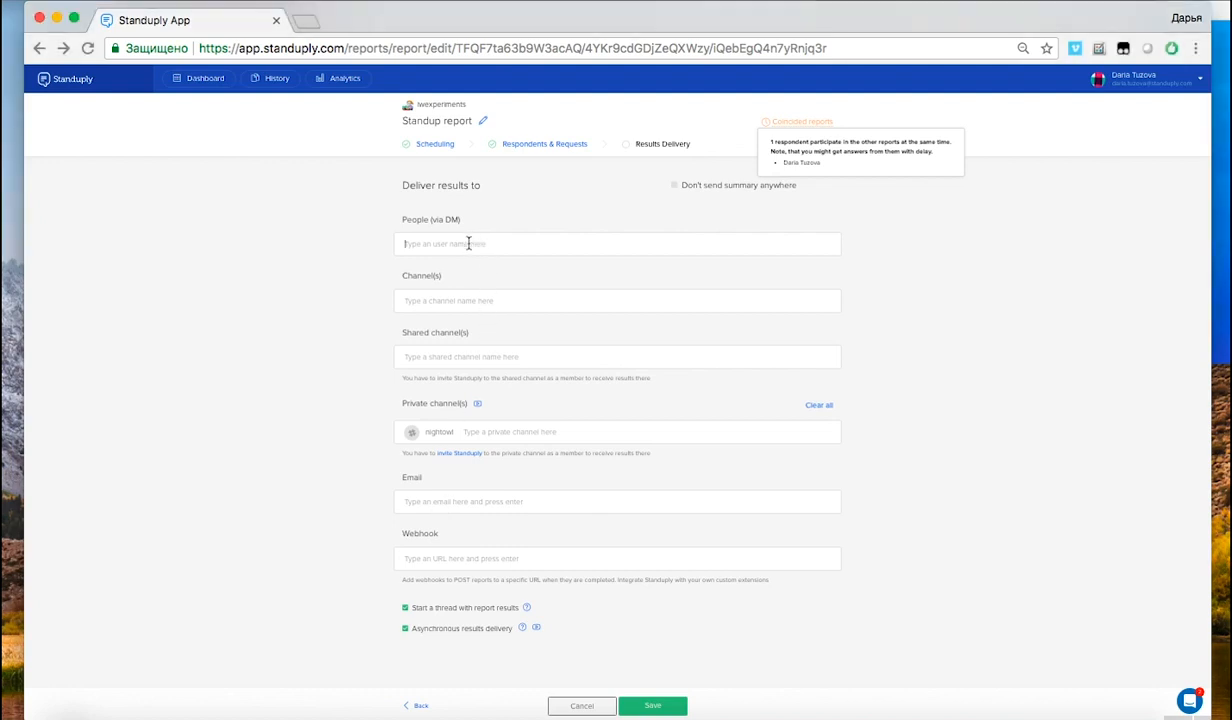
{"action": "left_click", "coordinate": [470, 245]}
{"action": "left_click", "coordinate": [657, 290]}
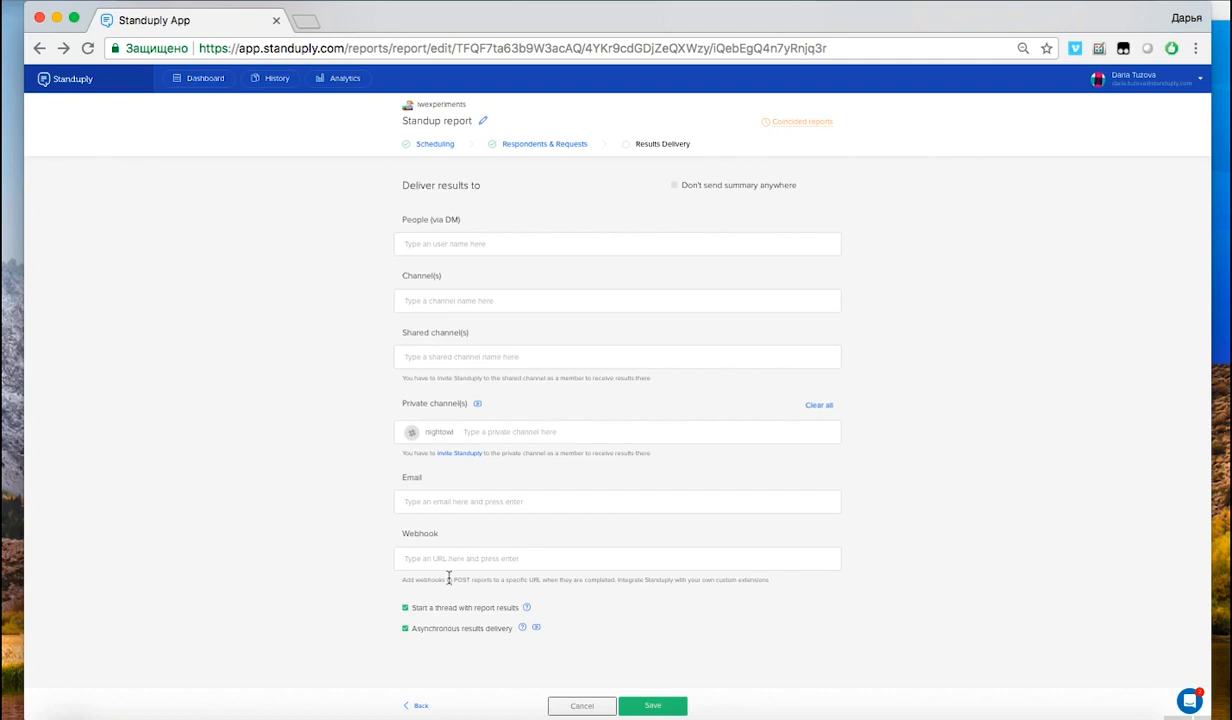
{"action": "left_click", "coordinate": [415, 629]}
{"action": "left_click", "coordinate": [416, 631]}
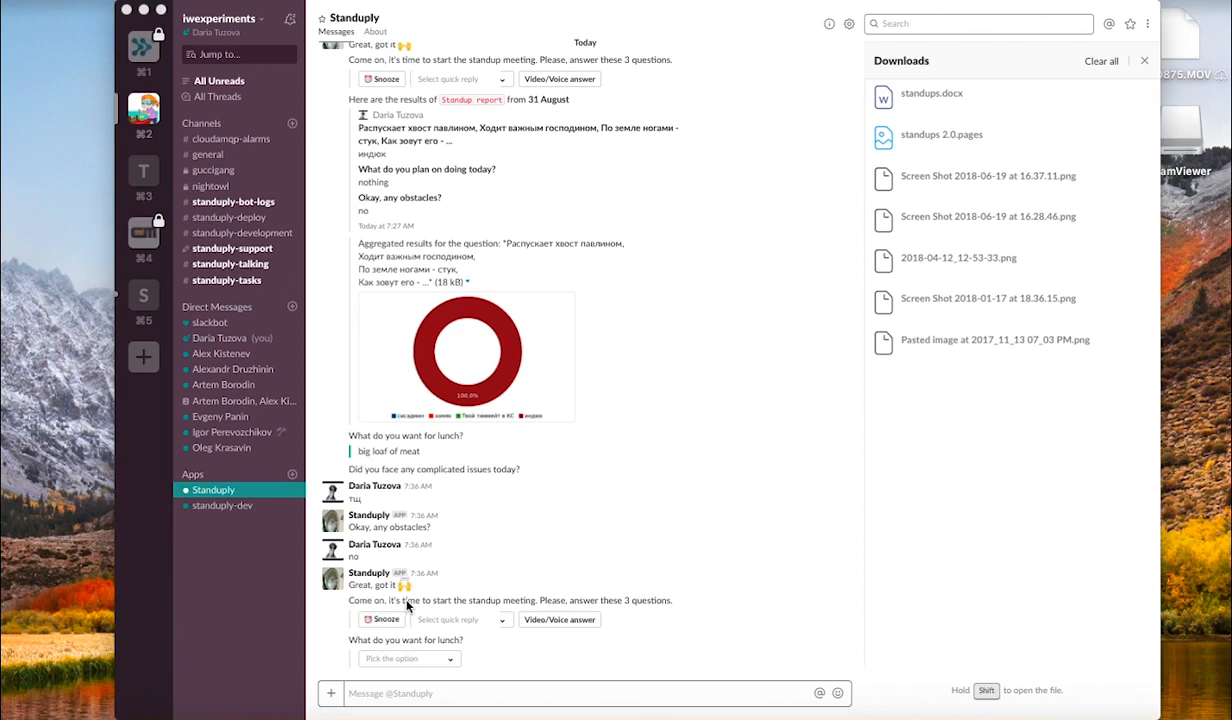
Step: Switch to Slack and answer the lunch question with the "vegan ice cream late" option and the complicated issues questions with "yes" and "run"
{"action": "left_click", "coordinate": [450, 662]}
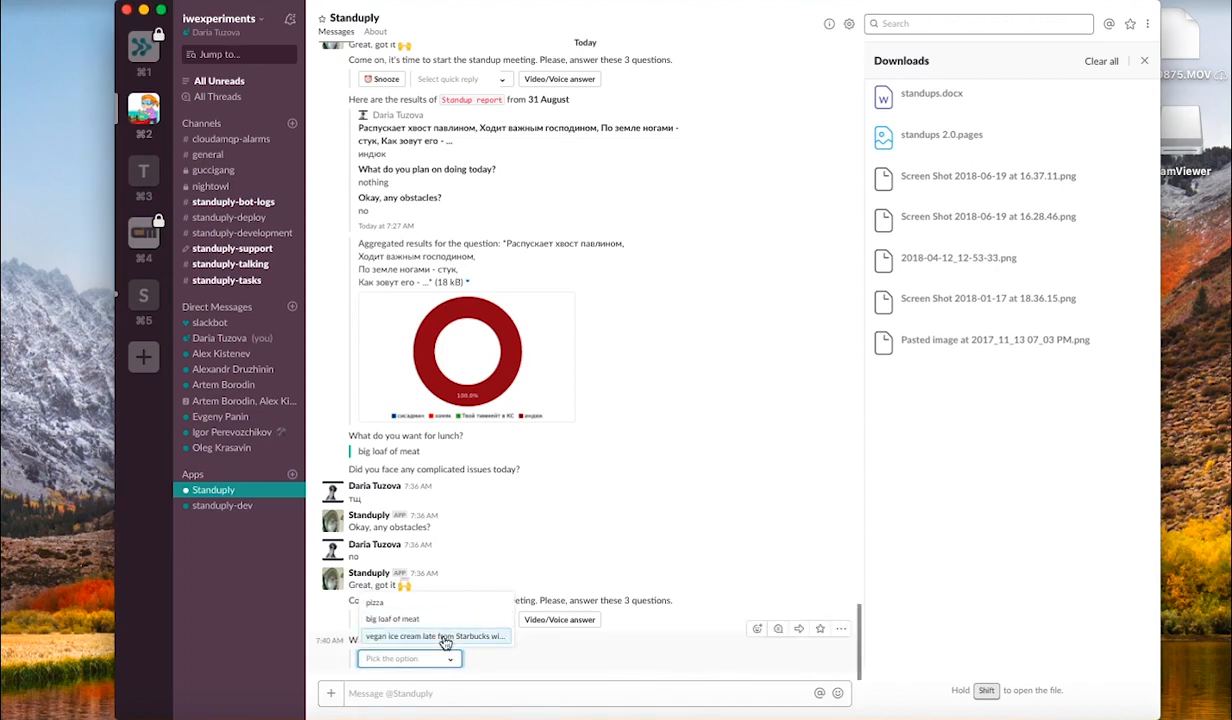
{"action": "left_click", "coordinate": [443, 636]}
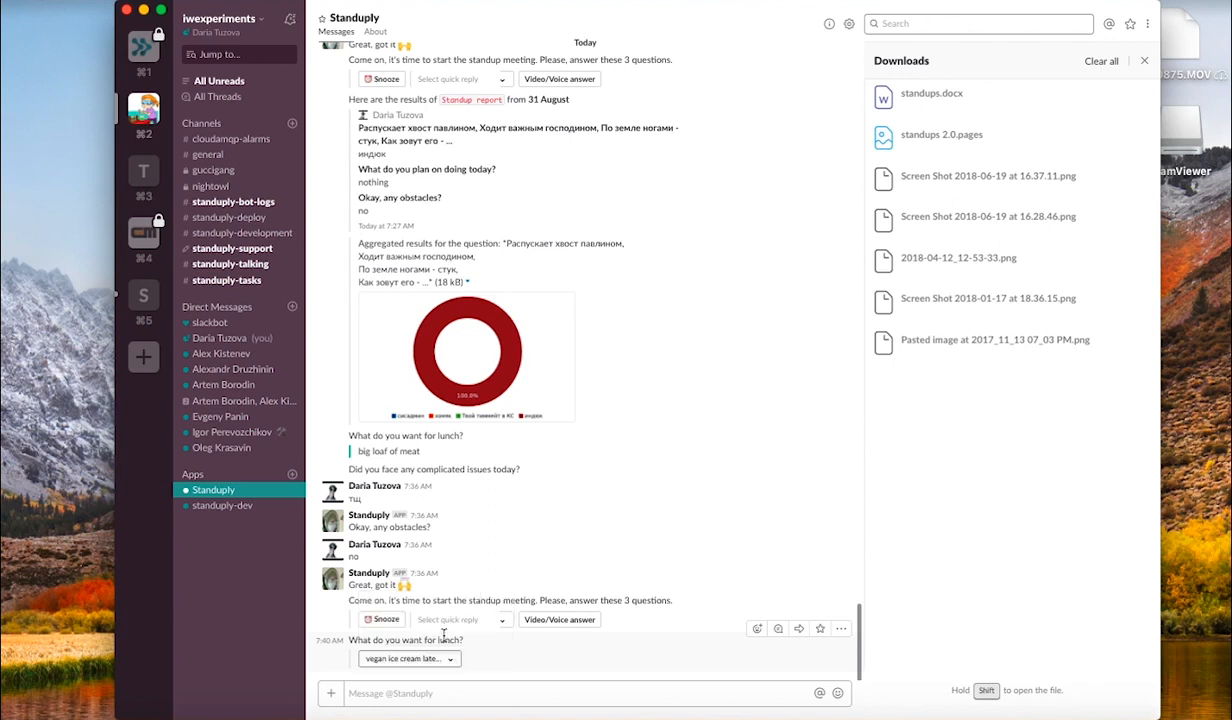
{"action": "left_click", "coordinate": [446, 694]}
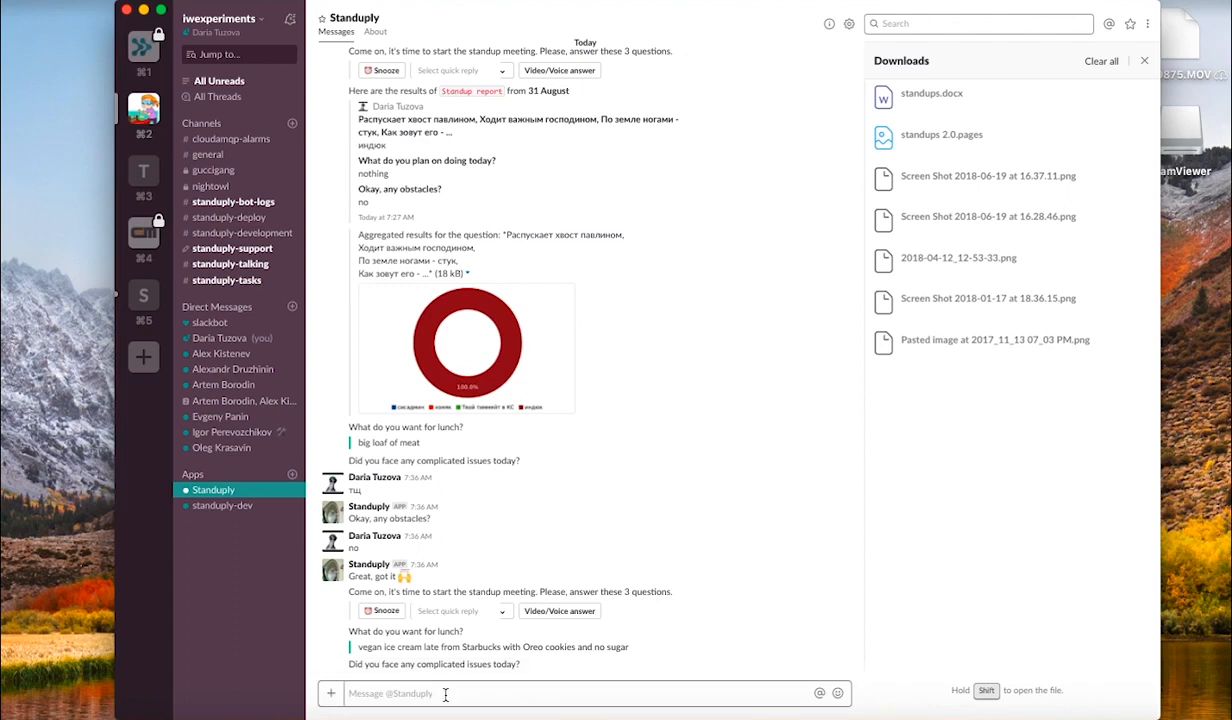
{"action": "type", "text": "yes"}
{"action": "key", "text": "Return"}
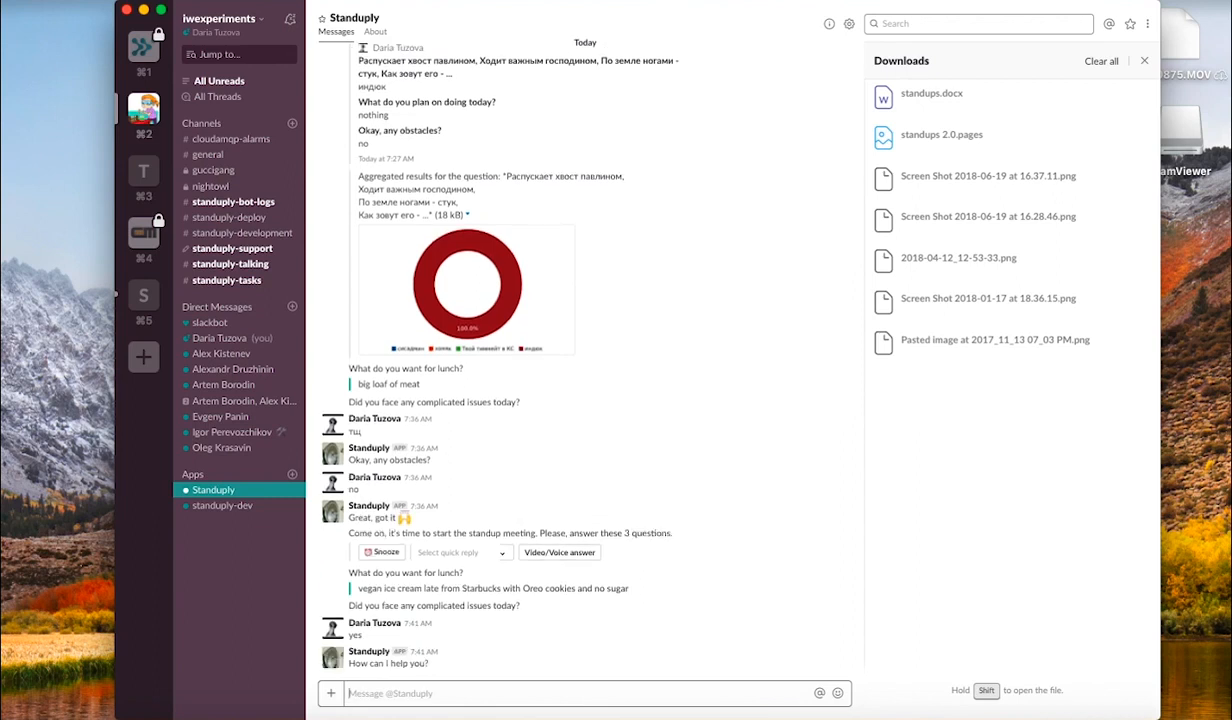
{"action": "type", "text": "run"}
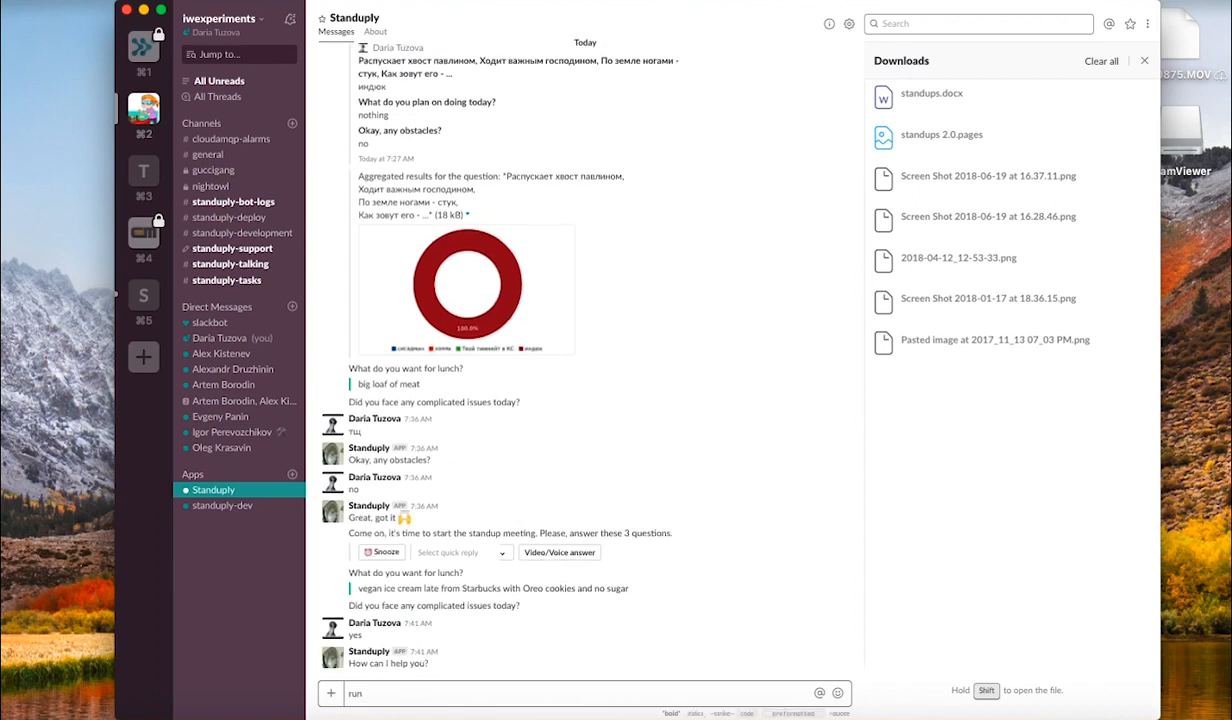
{"action": "key", "text": "Return"}
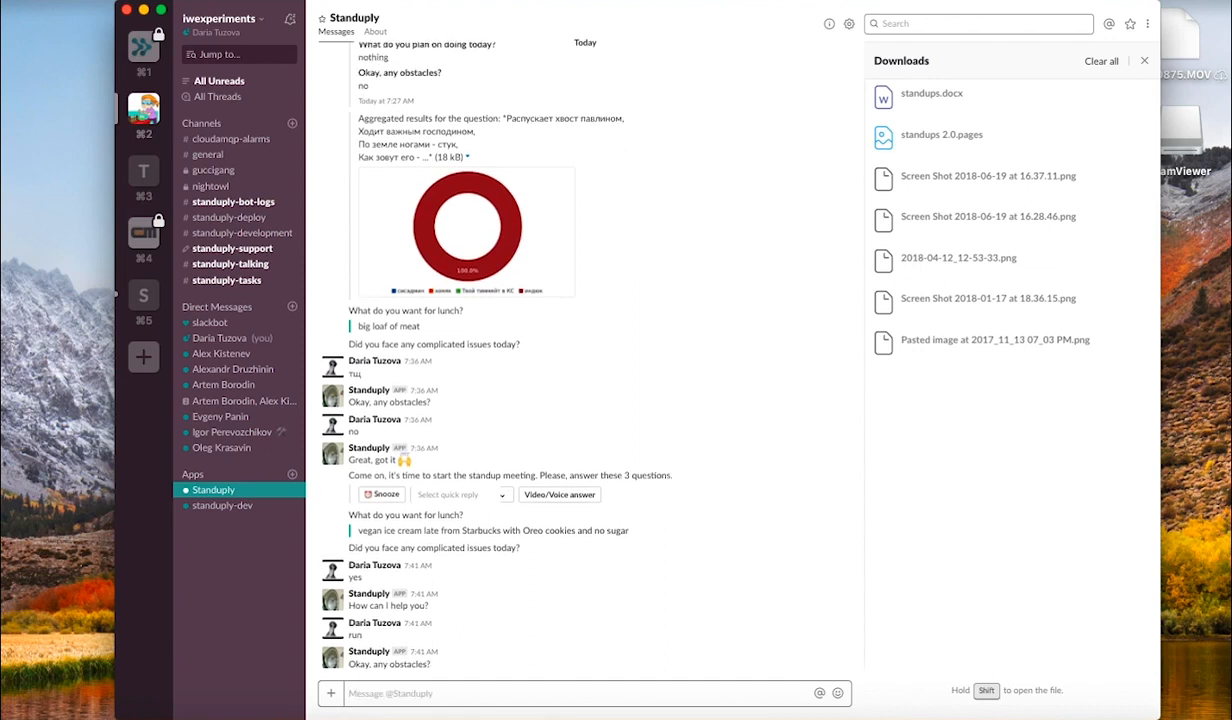
Step: Answer "no" to the obstacles question and open the reply thread of the latest standup report results in the nightowl channel
{"action": "type", "text": "no"}
{"action": "key", "text": "Return"}
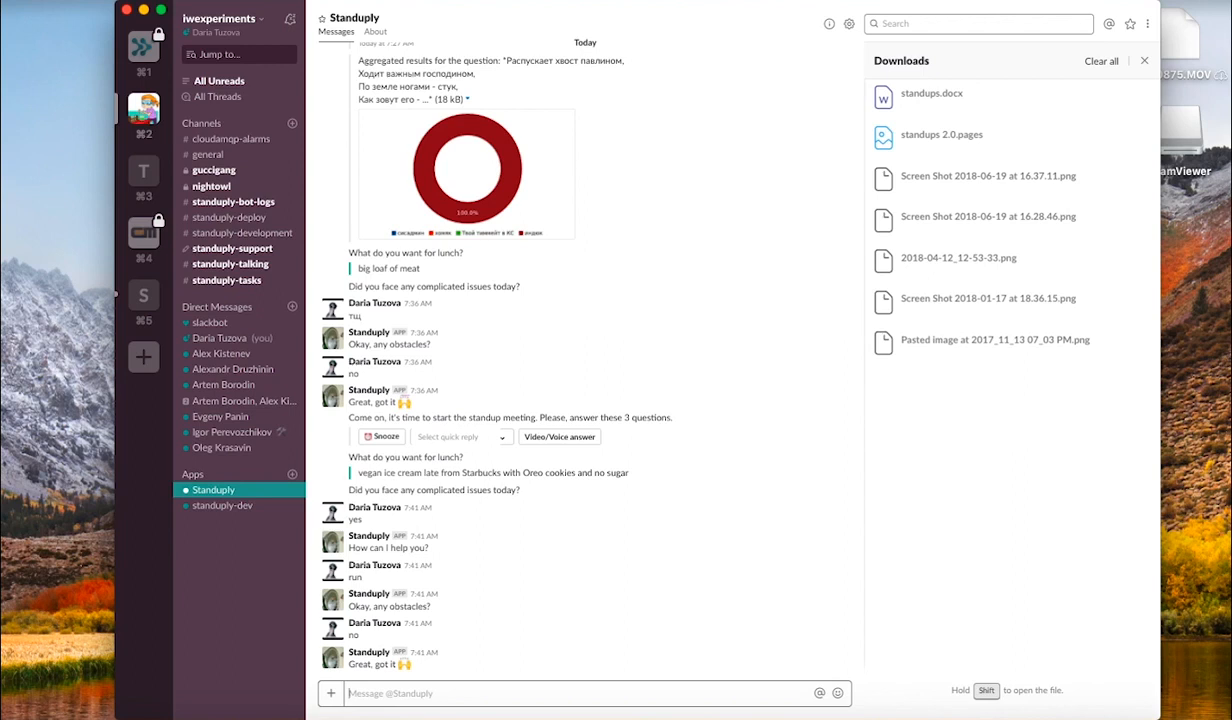
{"action": "left_click", "coordinate": [268, 189]}
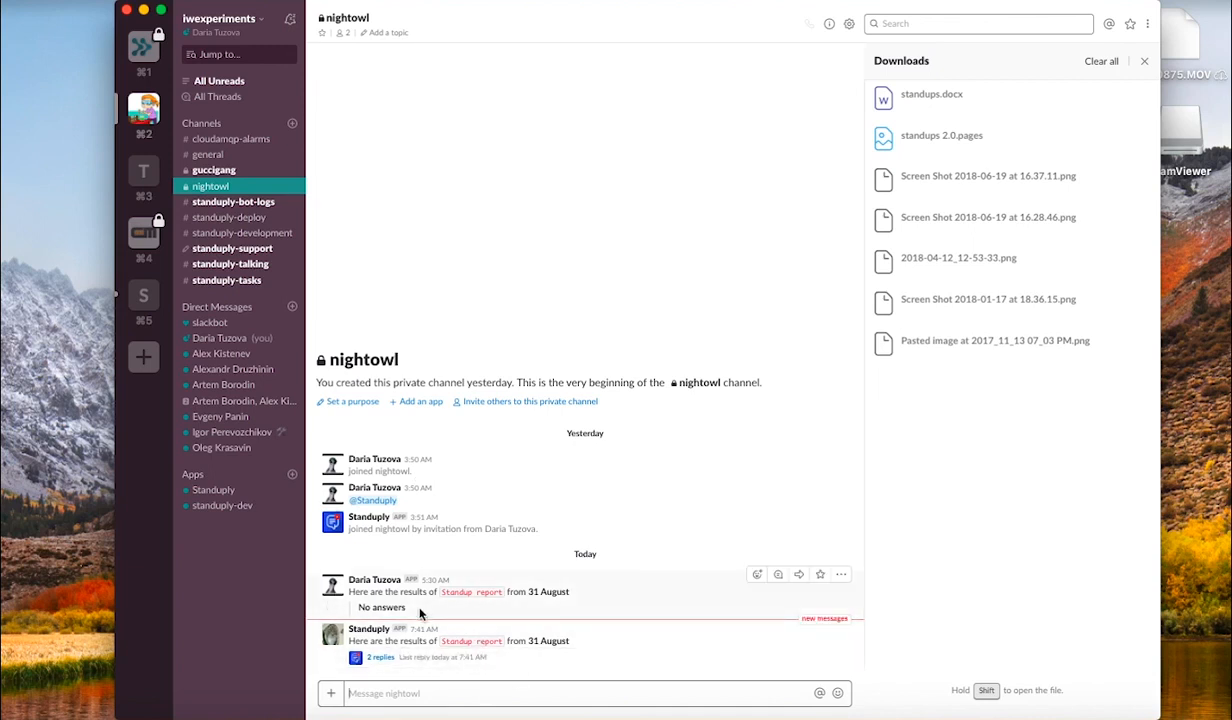
{"action": "left_click", "coordinate": [381, 658]}
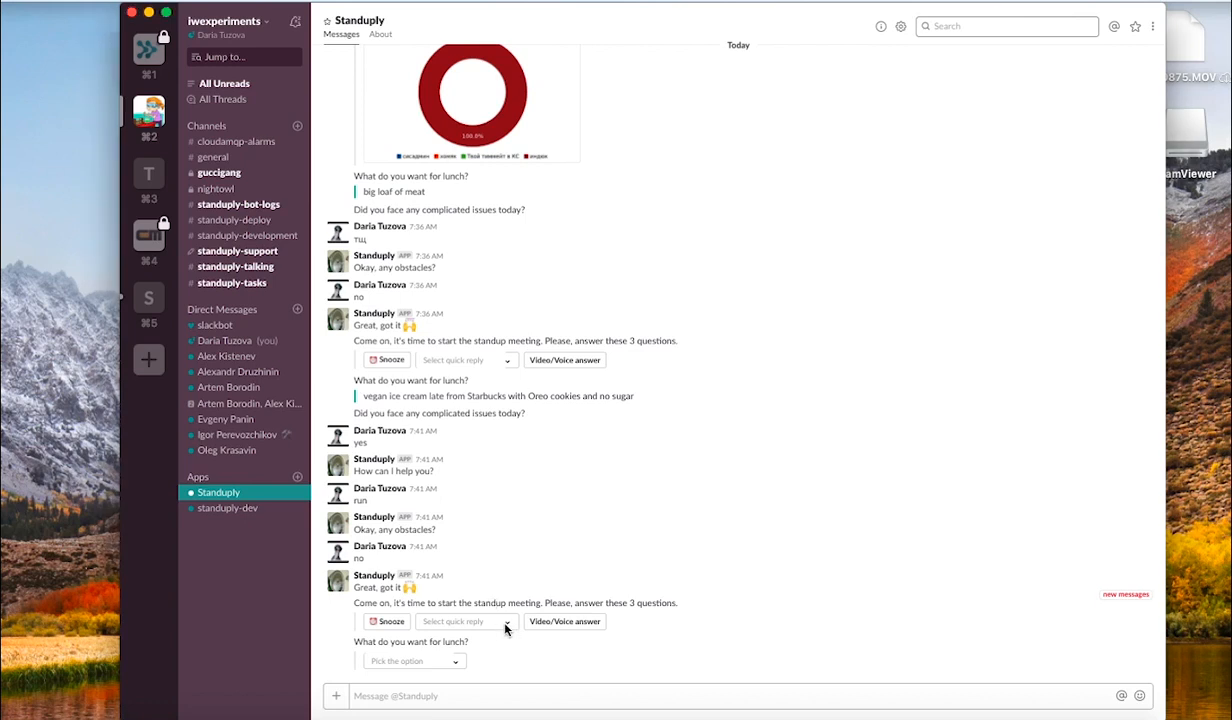
Step: Look at the quick reply choices of the new standup request, and snooze the request for 1 hour
{"action": "left_click", "coordinate": [510, 626]}
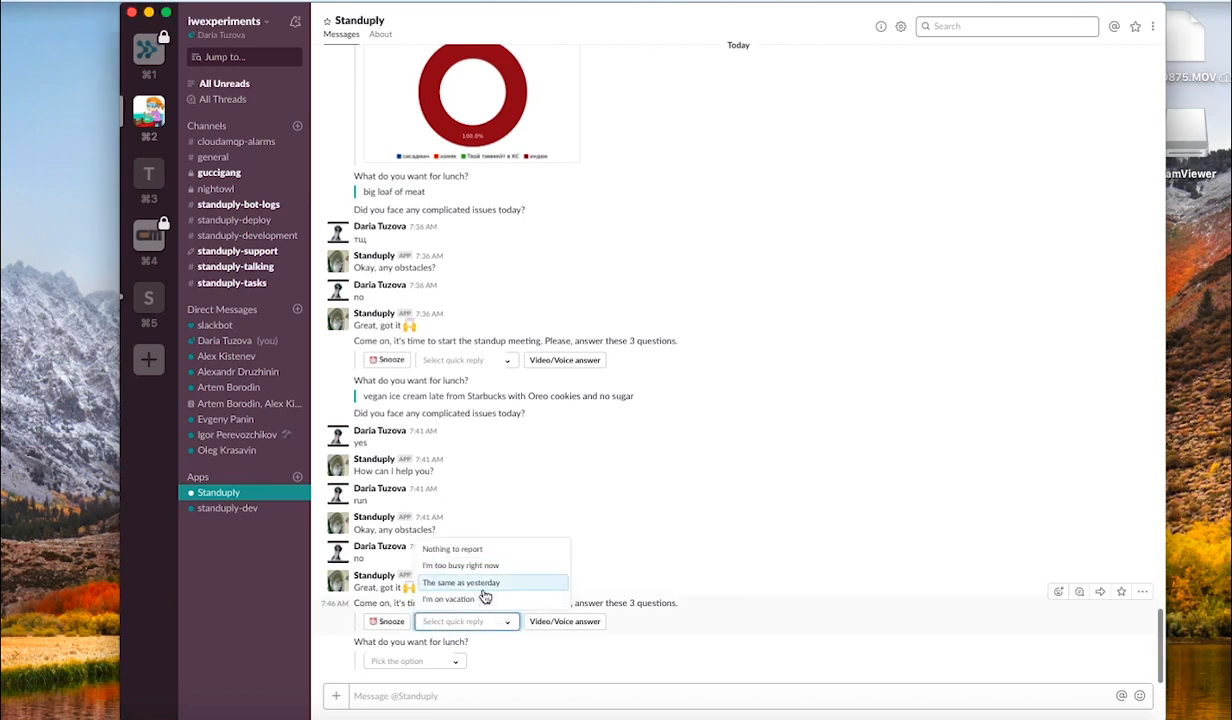
{"action": "left_click", "coordinate": [398, 623]}
{"action": "left_click", "coordinate": [390, 622]}
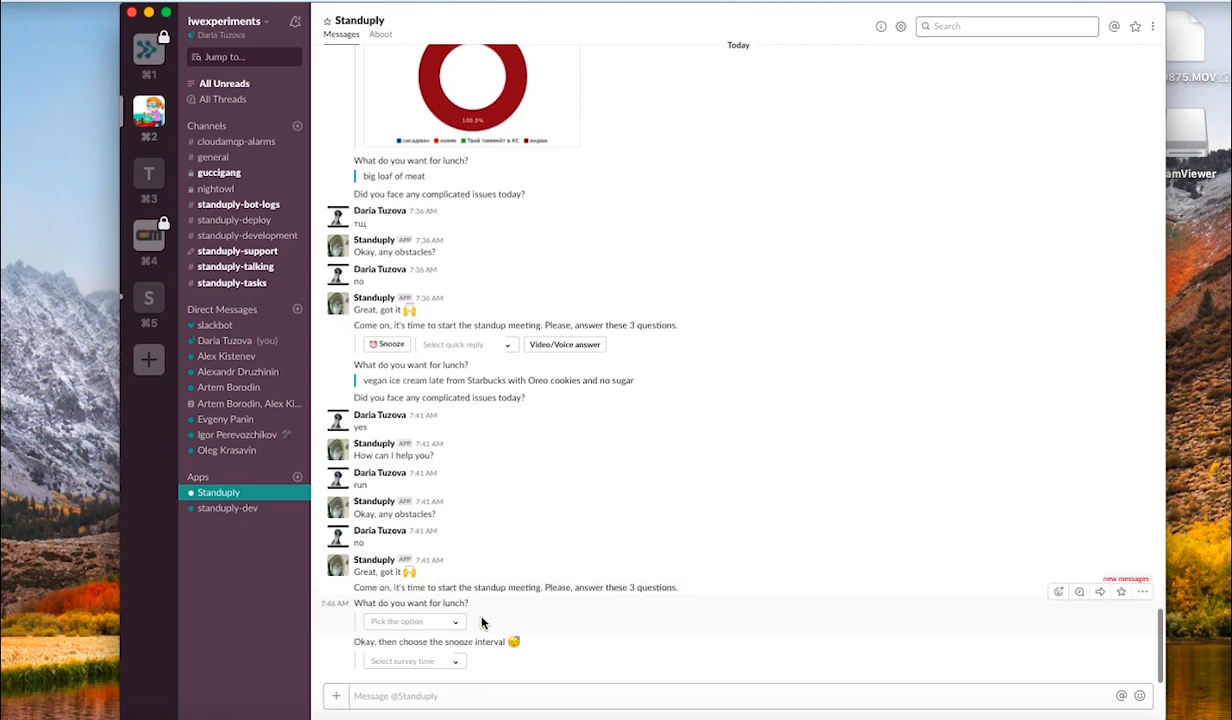
{"action": "left_click", "coordinate": [457, 662]}
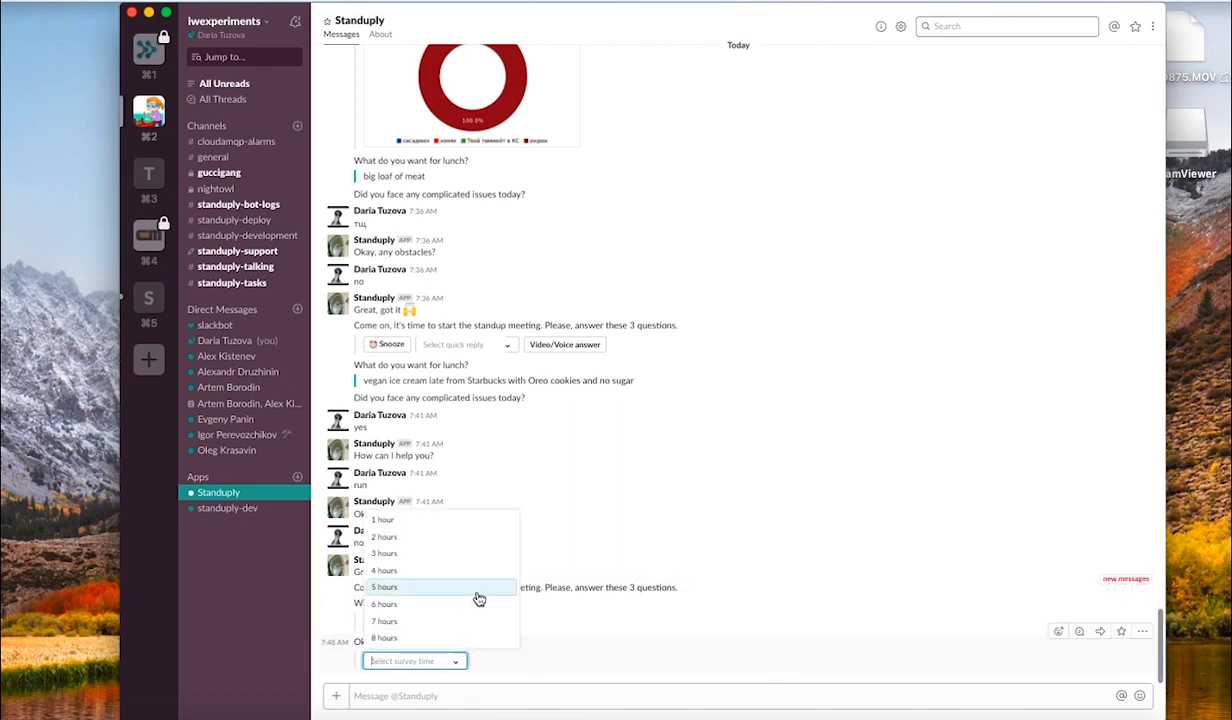
{"action": "left_click", "coordinate": [456, 520]}
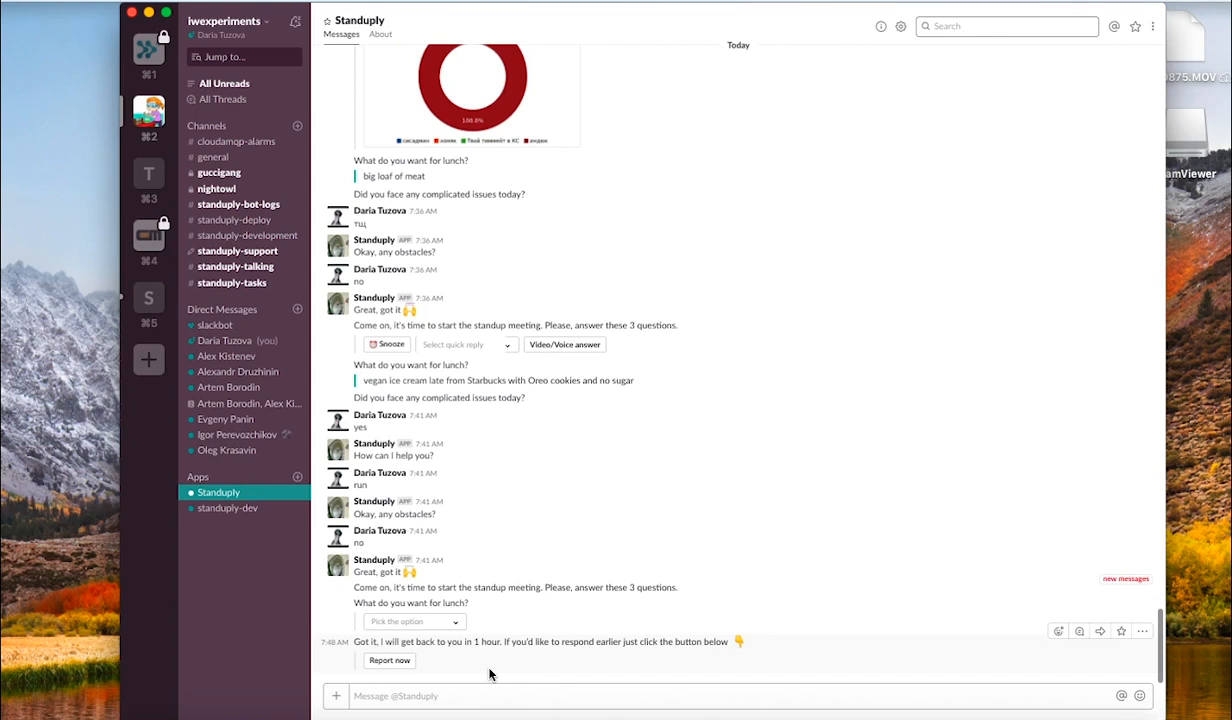
Step: Start the snoozed report right away and answer its lunch question with "big loaf of meat"
{"action": "left_click", "coordinate": [409, 666]}
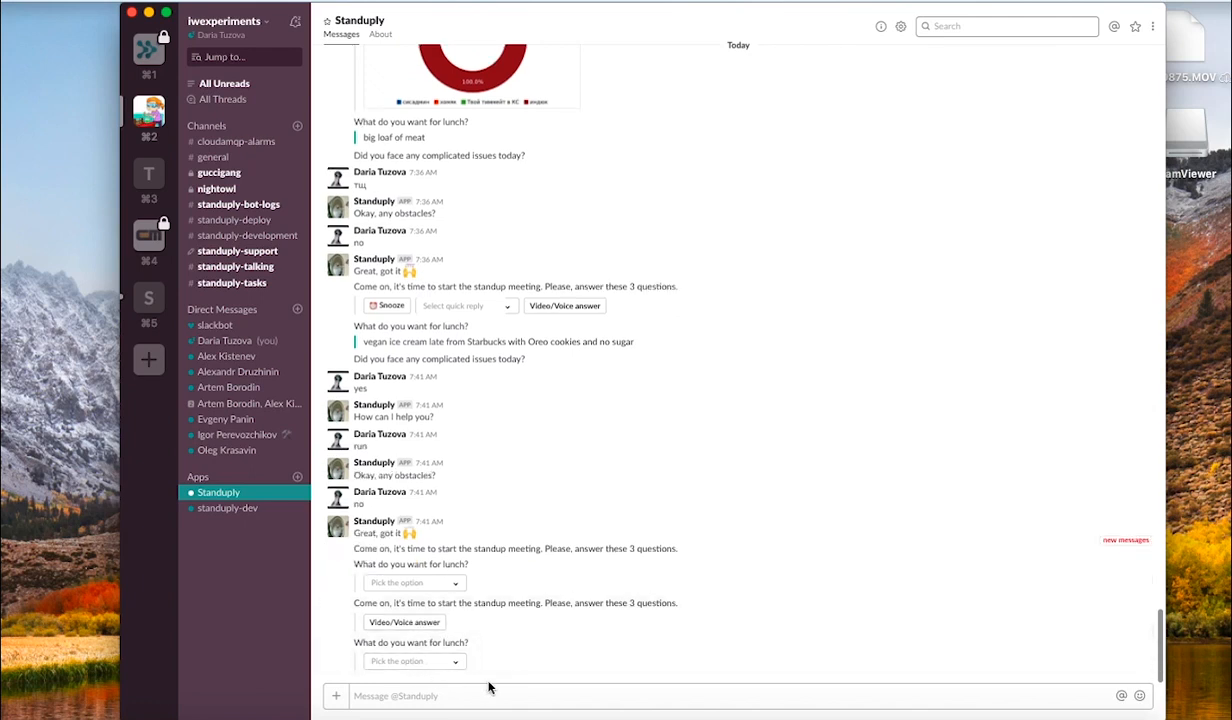
{"action": "left_click", "coordinate": [434, 661]}
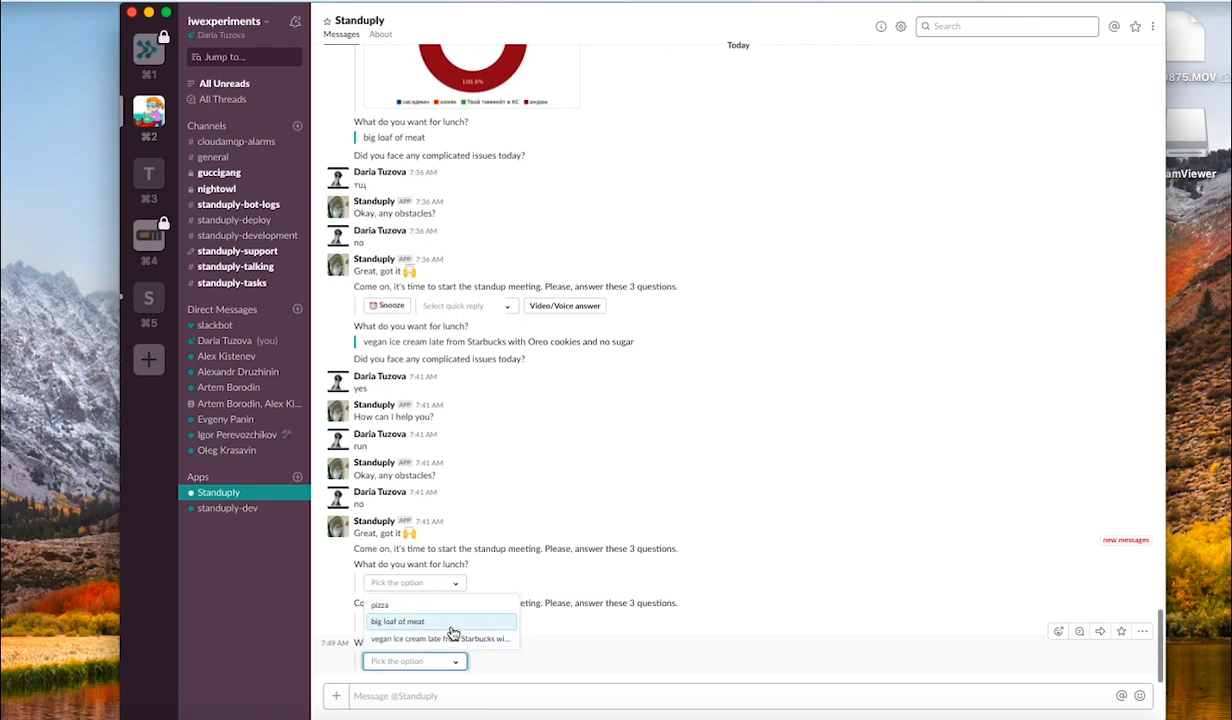
{"action": "left_click", "coordinate": [451, 630]}
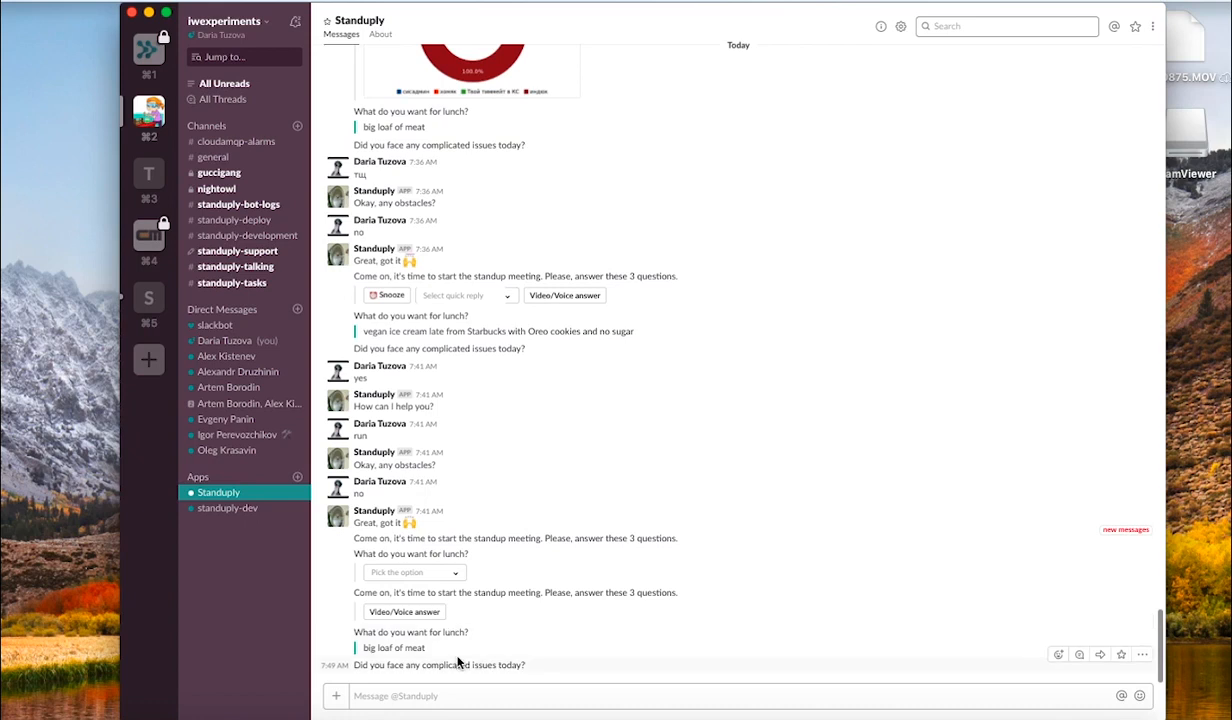
Step: Answer "no" to both the complicated issues and obstacles questions, and open the nightowl channel to view the report results
{"action": "left_click", "coordinate": [432, 699]}
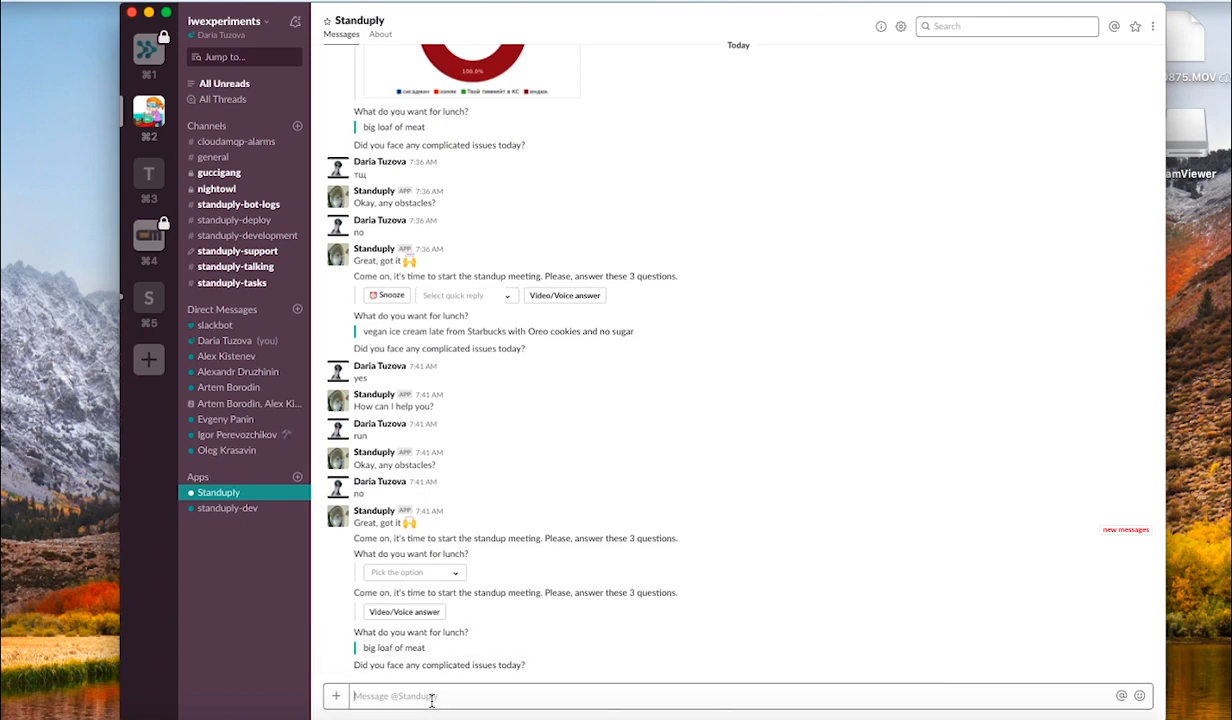
{"action": "type", "text": "no"}
{"action": "key", "text": "Return"}
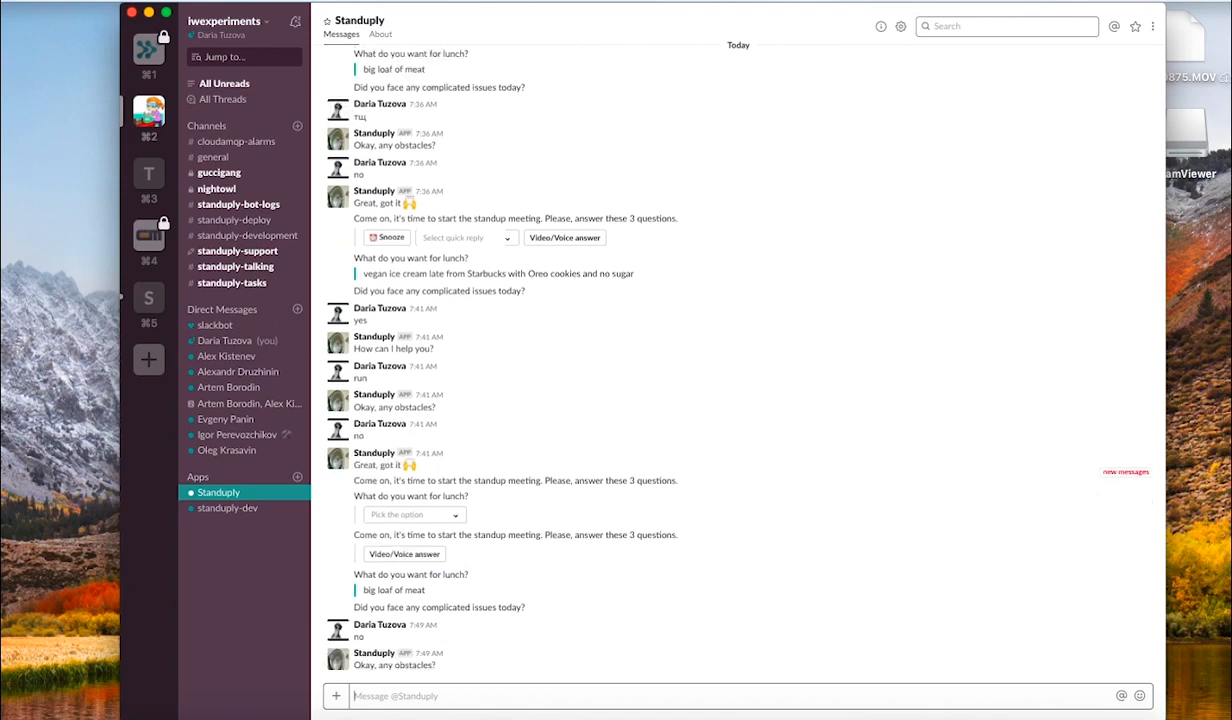
{"action": "type", "text": "no"}
{"action": "key", "text": "Return"}
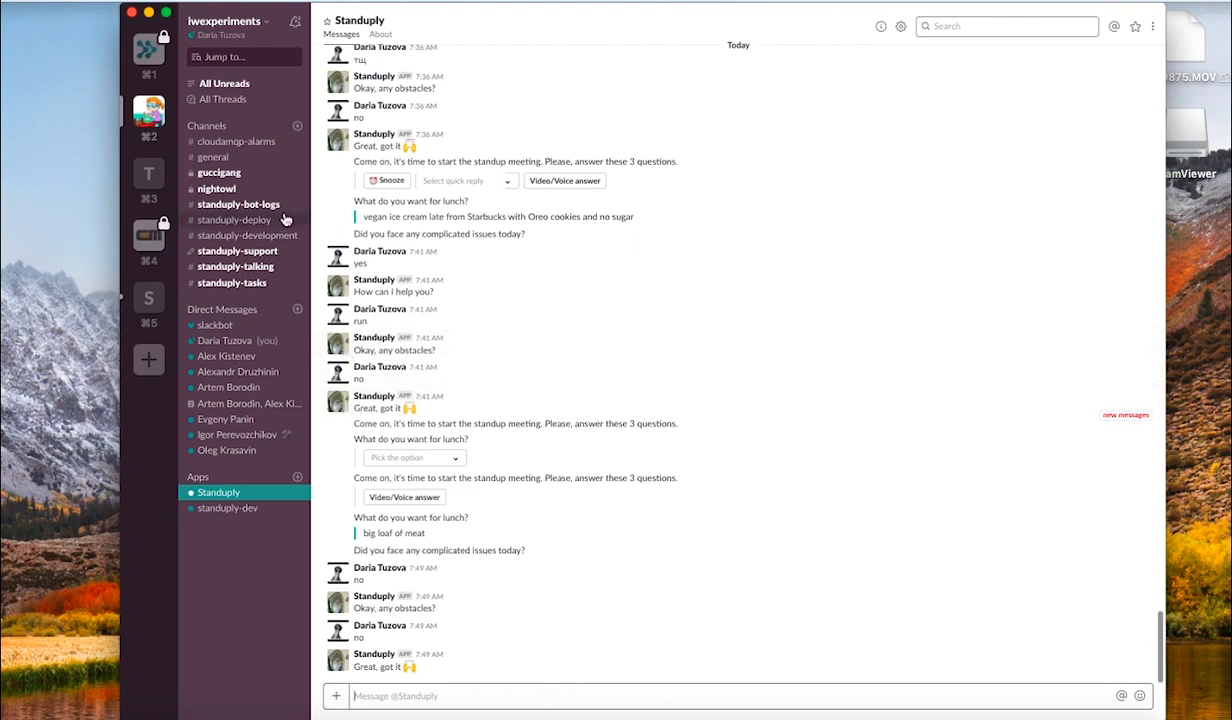
{"action": "left_click", "coordinate": [258, 189]}
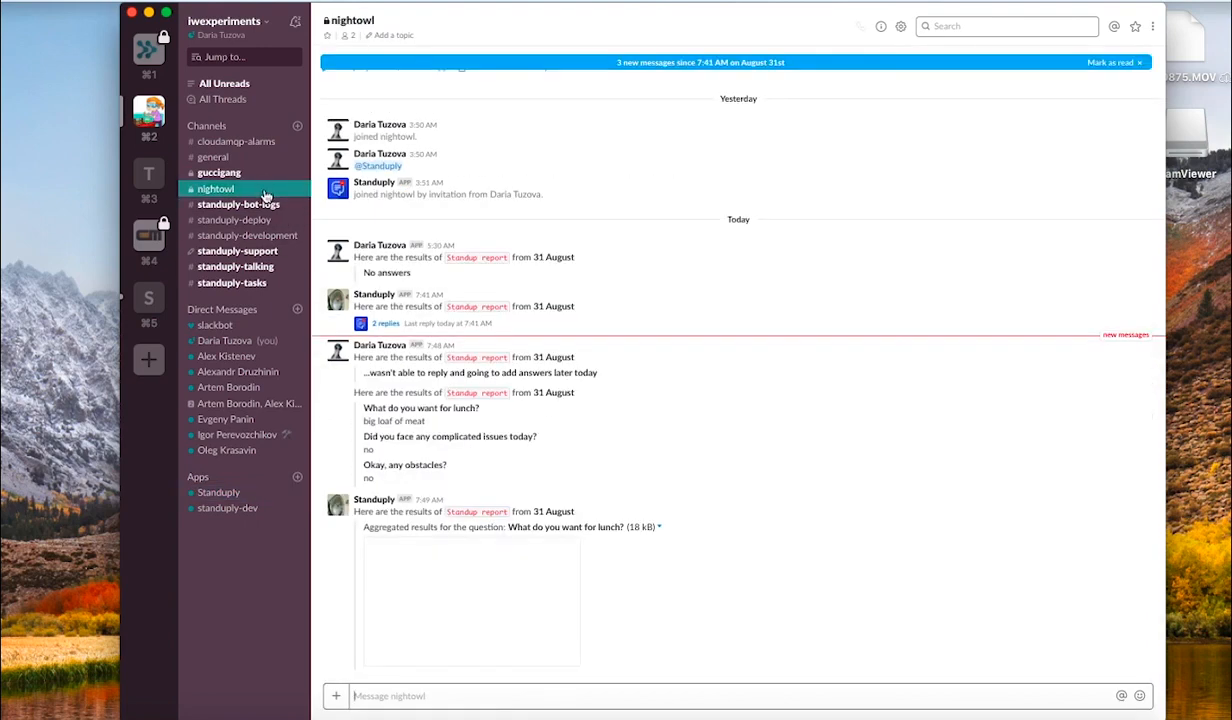